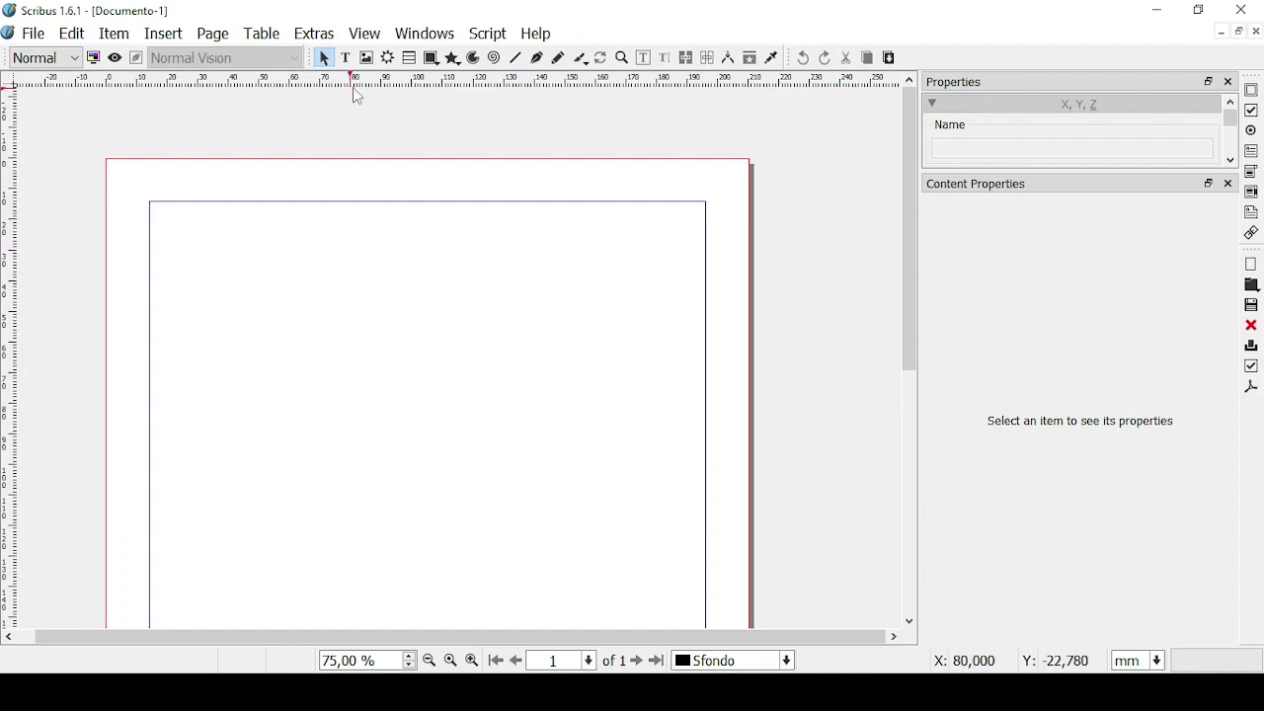
- Draw a text frame near the page's top-left and type HELLO EVERYBODY in capitals
{"action": "left_click", "coordinate": [346, 57]}
{"action": "left_click_drag", "start_coordinate": [177, 230], "coordinate": [471, 362]}
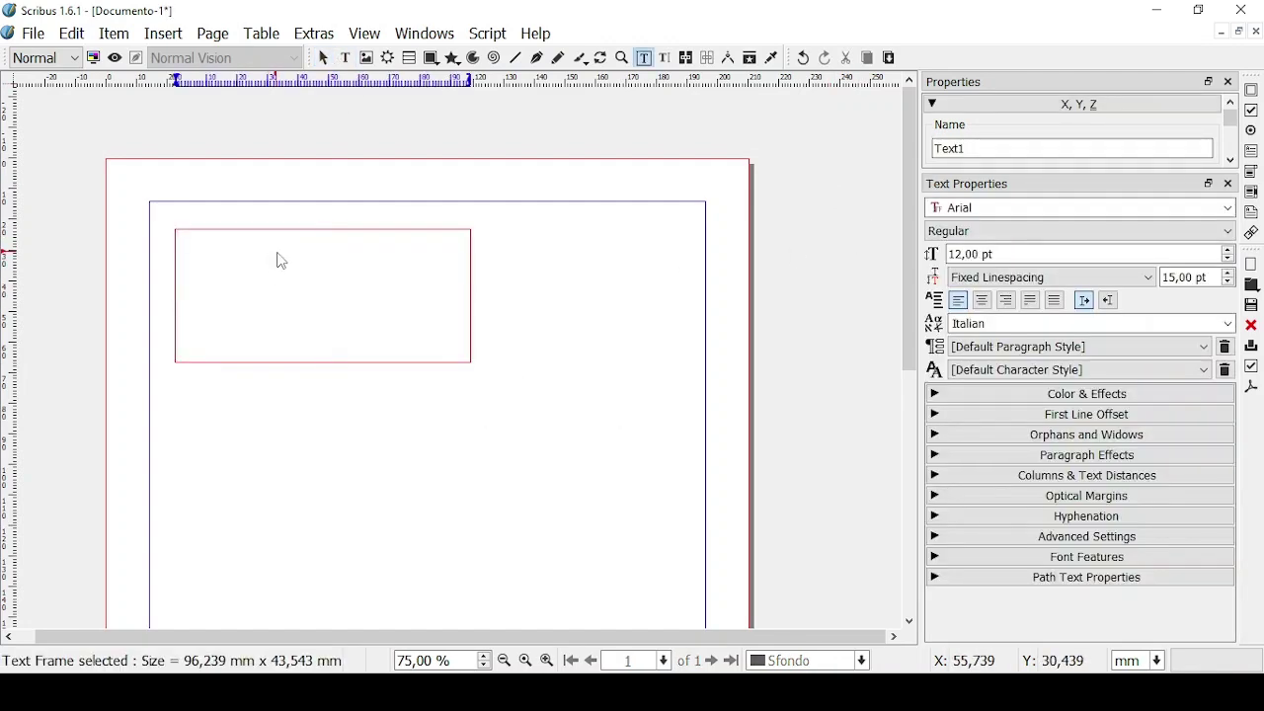
{"action": "key", "text": "Caps_Lock"}
{"action": "type", "text": "HELLO EVERYBODY"}
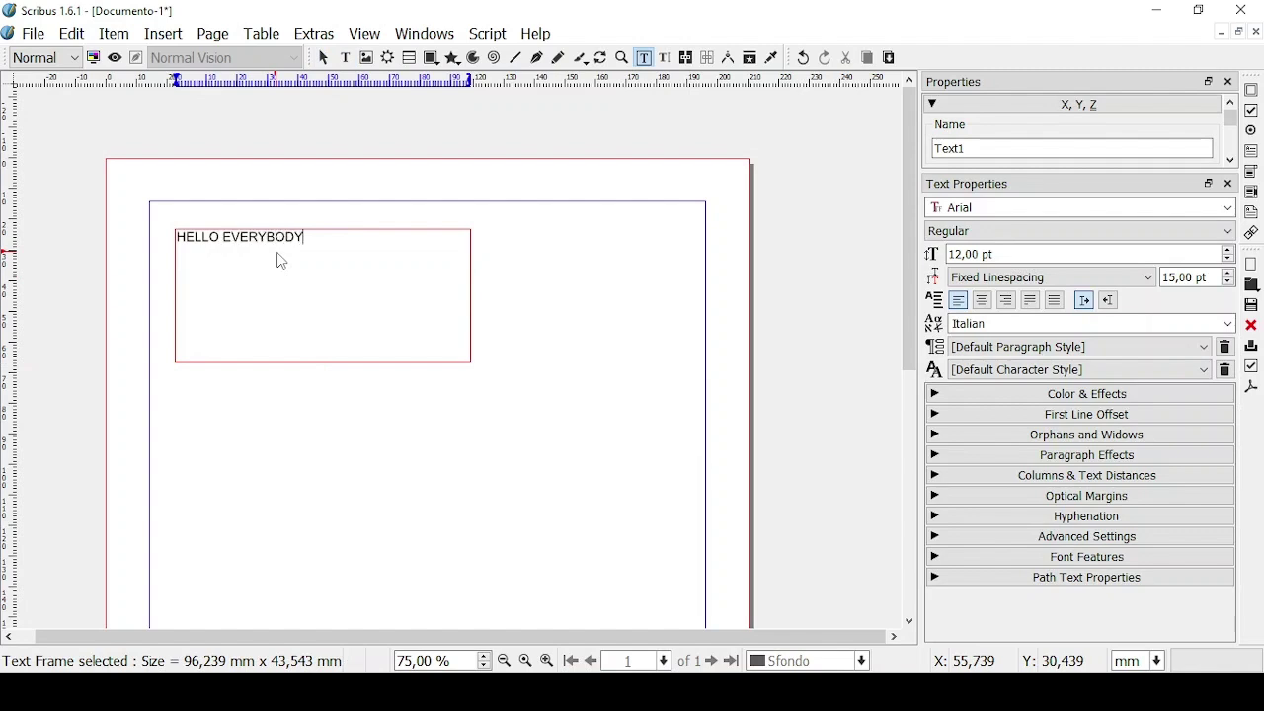
{"action": "left_click", "coordinate": [246, 369]}
{"action": "key", "text": "Caps_Lock"}
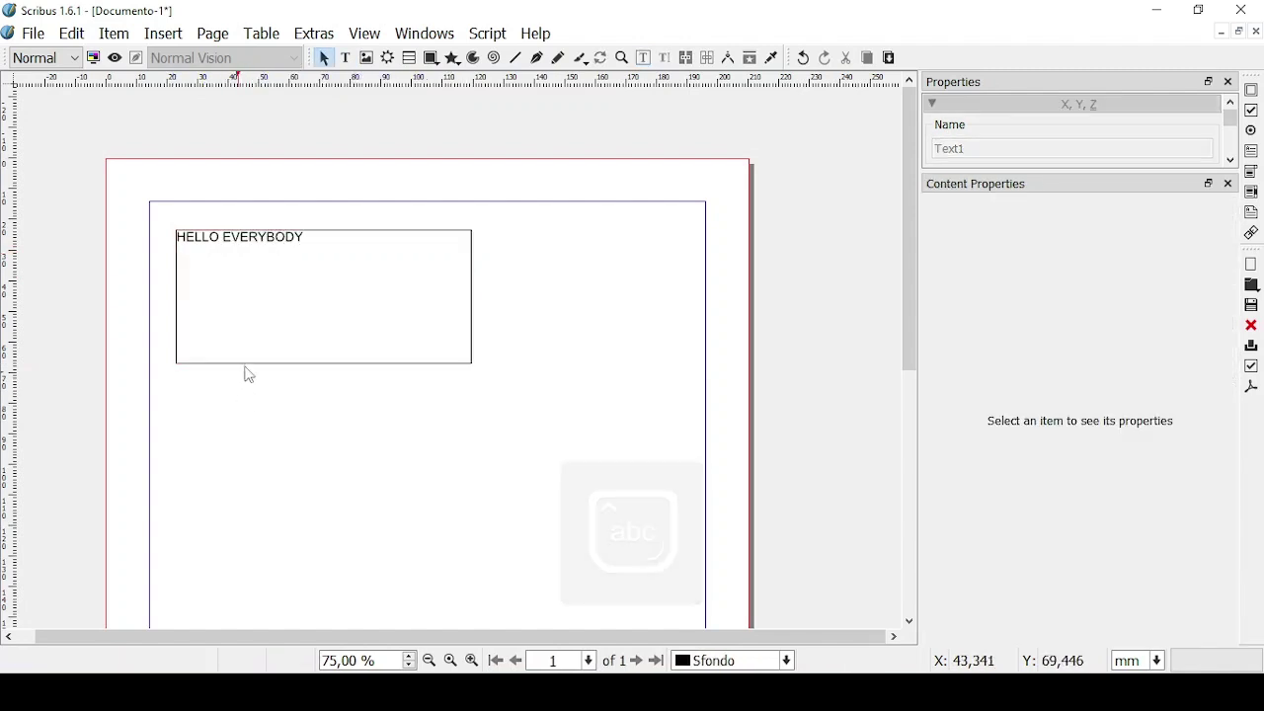
- Nudge the HELLO EVERYBODY frame slightly up and left toward the margin corner
{"action": "left_click", "coordinate": [209, 371]}
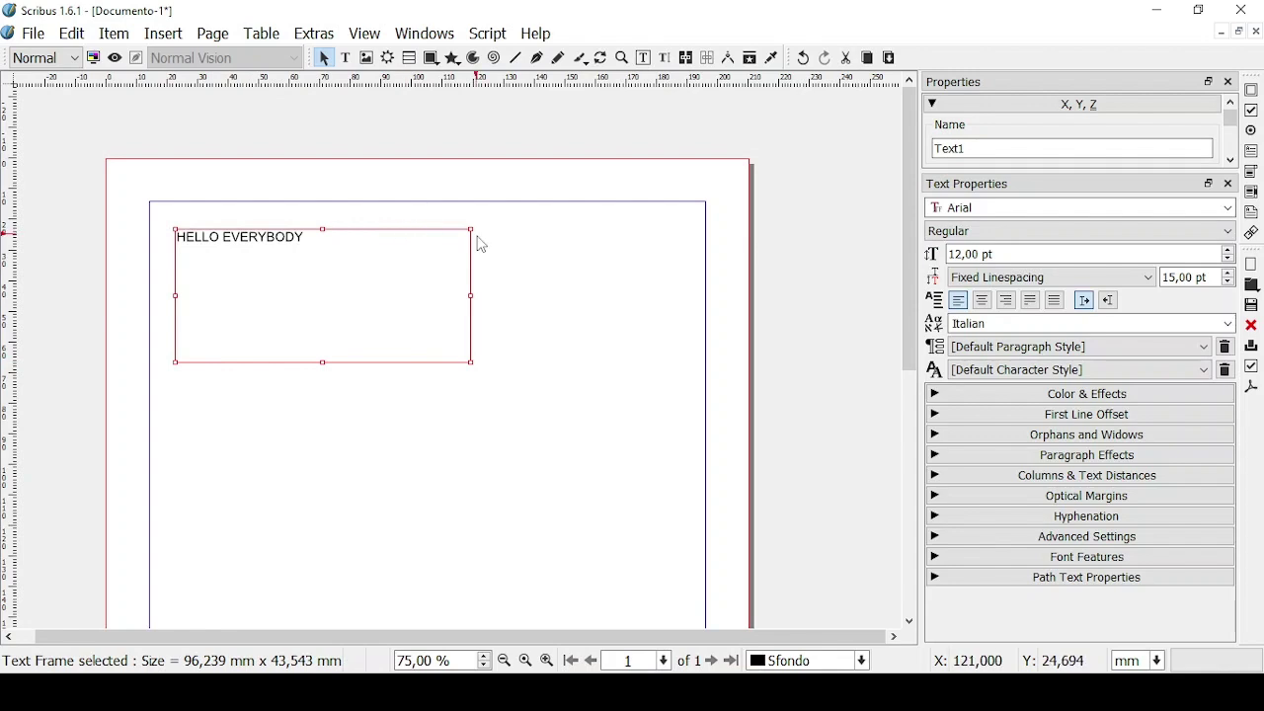
{"action": "left_click", "coordinate": [235, 384]}
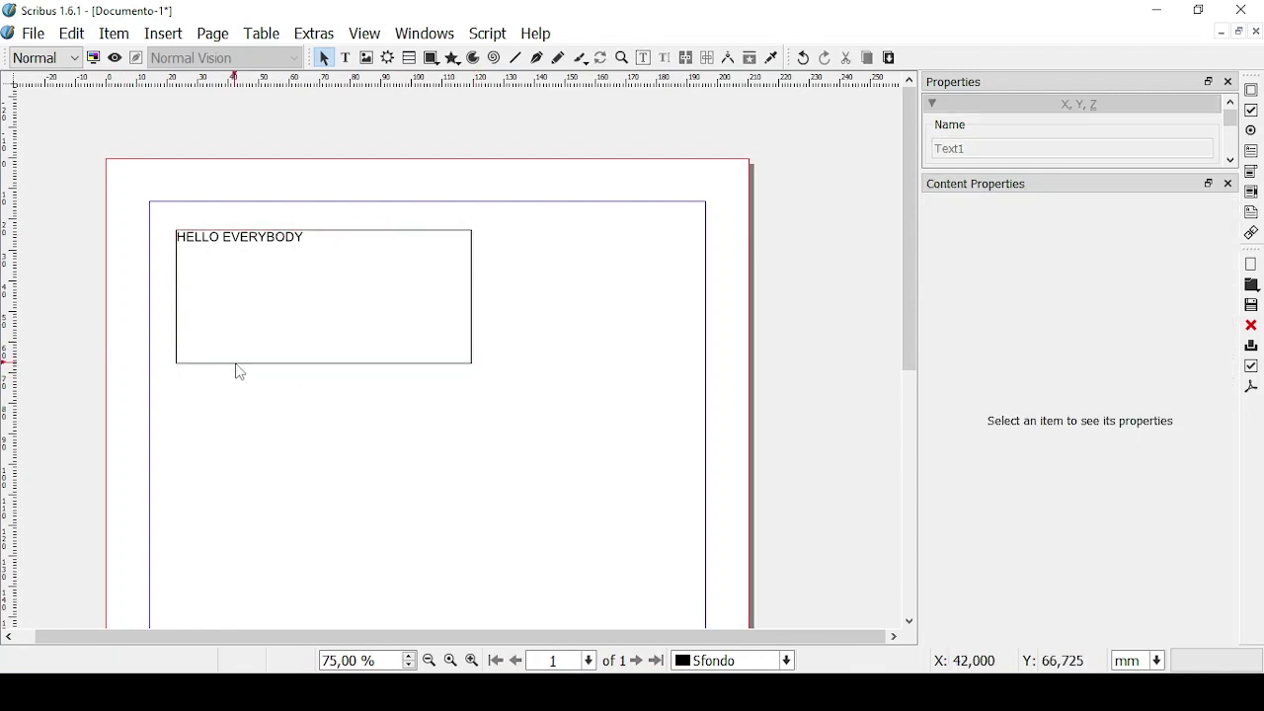
{"action": "left_click", "coordinate": [238, 367]}
{"action": "mouse_move", "coordinate": [326, 346]}
{"action": "left_mouse_down"}
{"action": "mouse_move", "coordinate": [363, 372]}
{"action": "mouse_move", "coordinate": [313, 335]}
{"action": "left_mouse_up"}
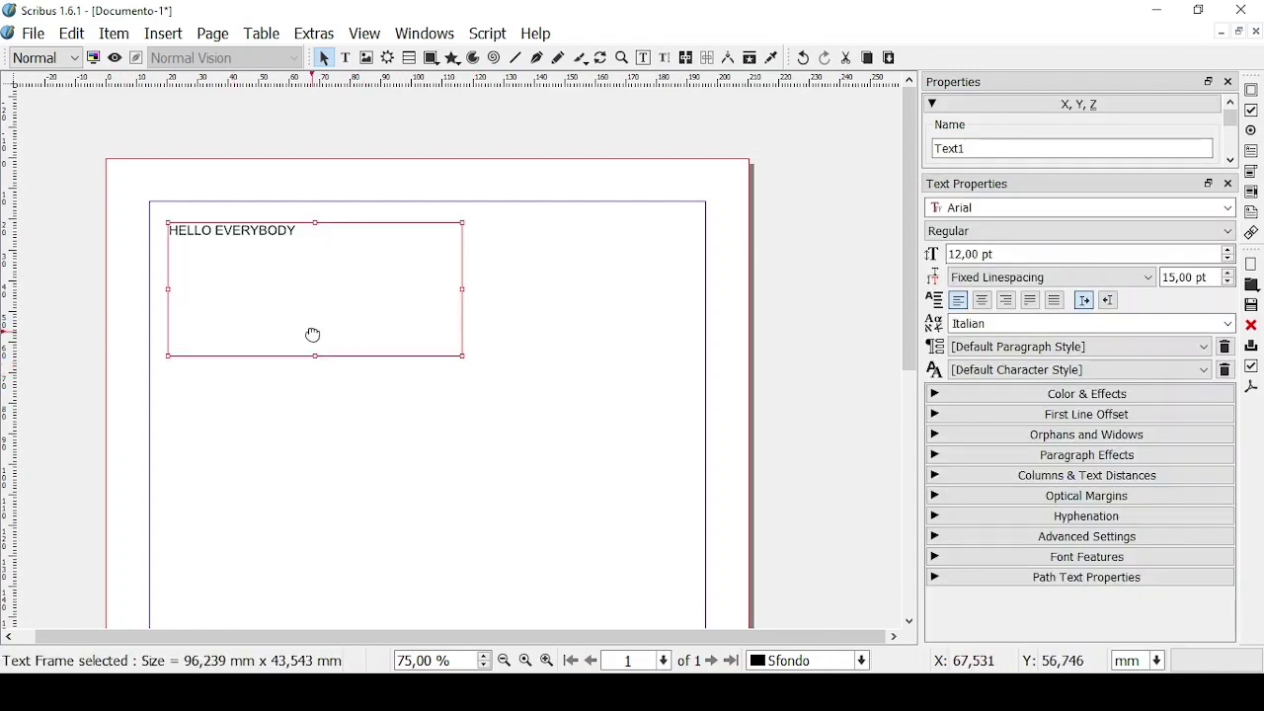
{"action": "left_click", "coordinate": [334, 421]}
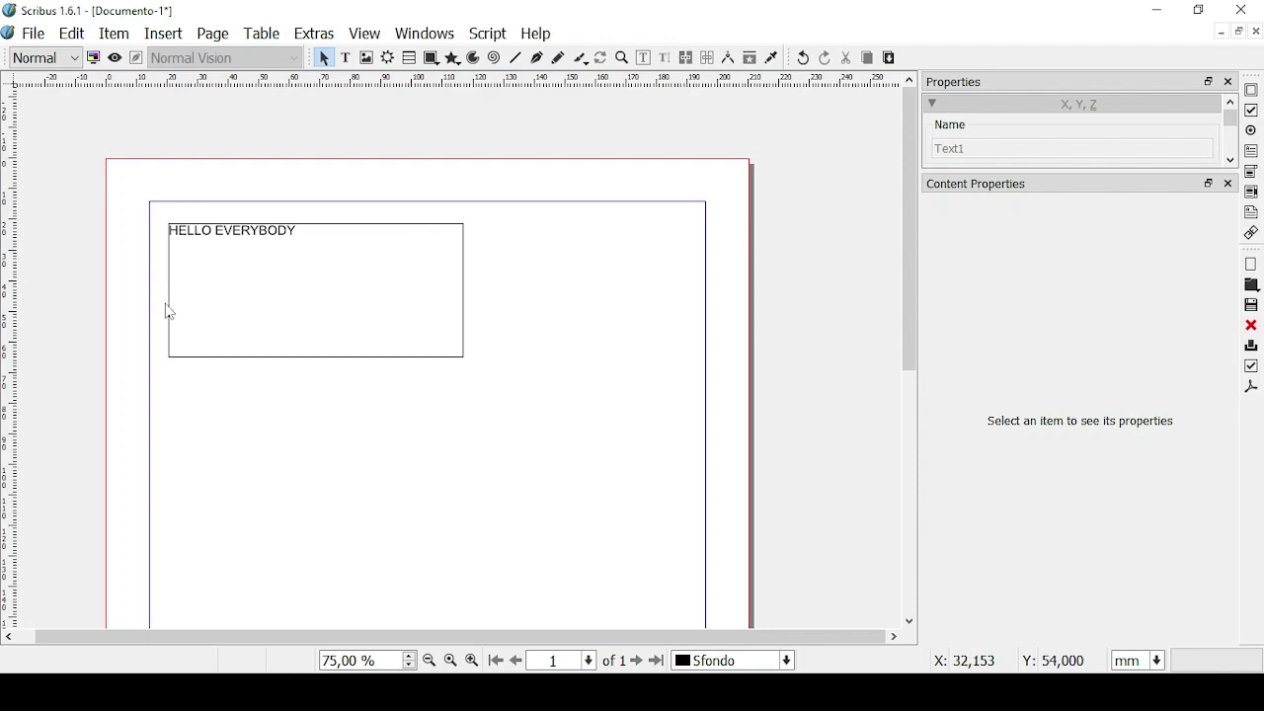
- Hide frame outlines with View > Document > Show Frames
{"action": "left_click", "coordinate": [300, 357]}
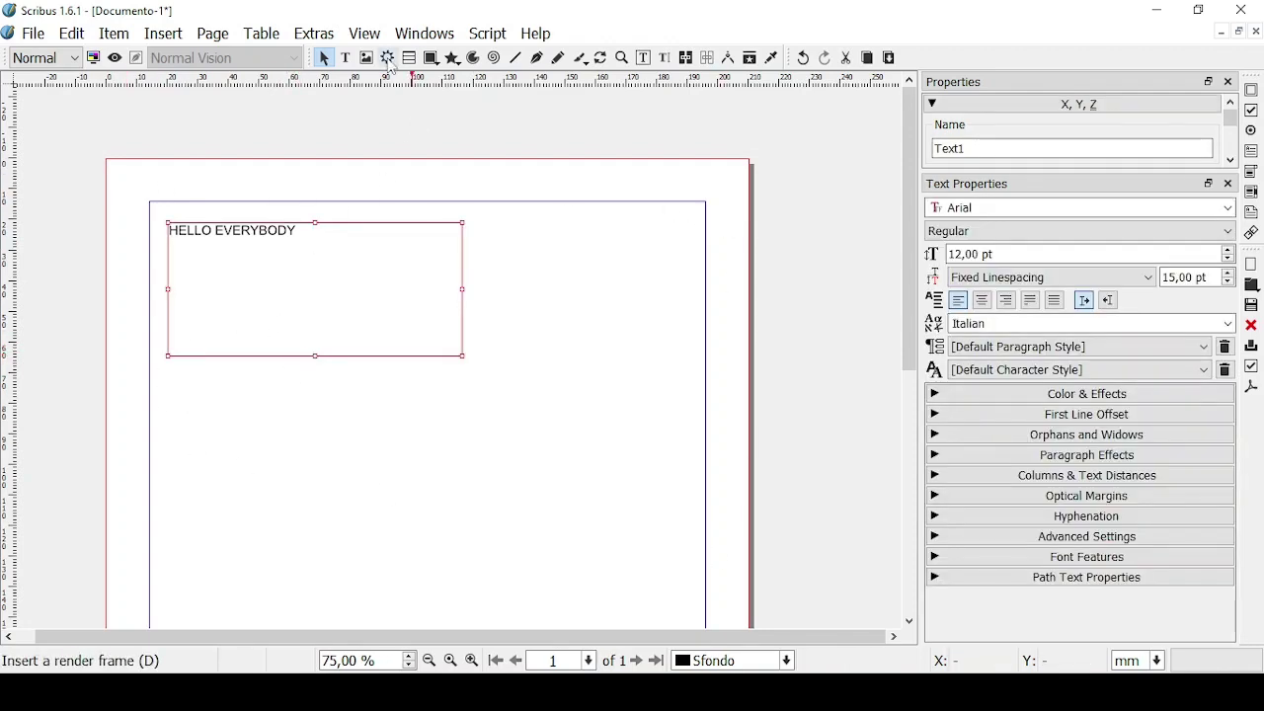
{"action": "left_click", "coordinate": [366, 37]}
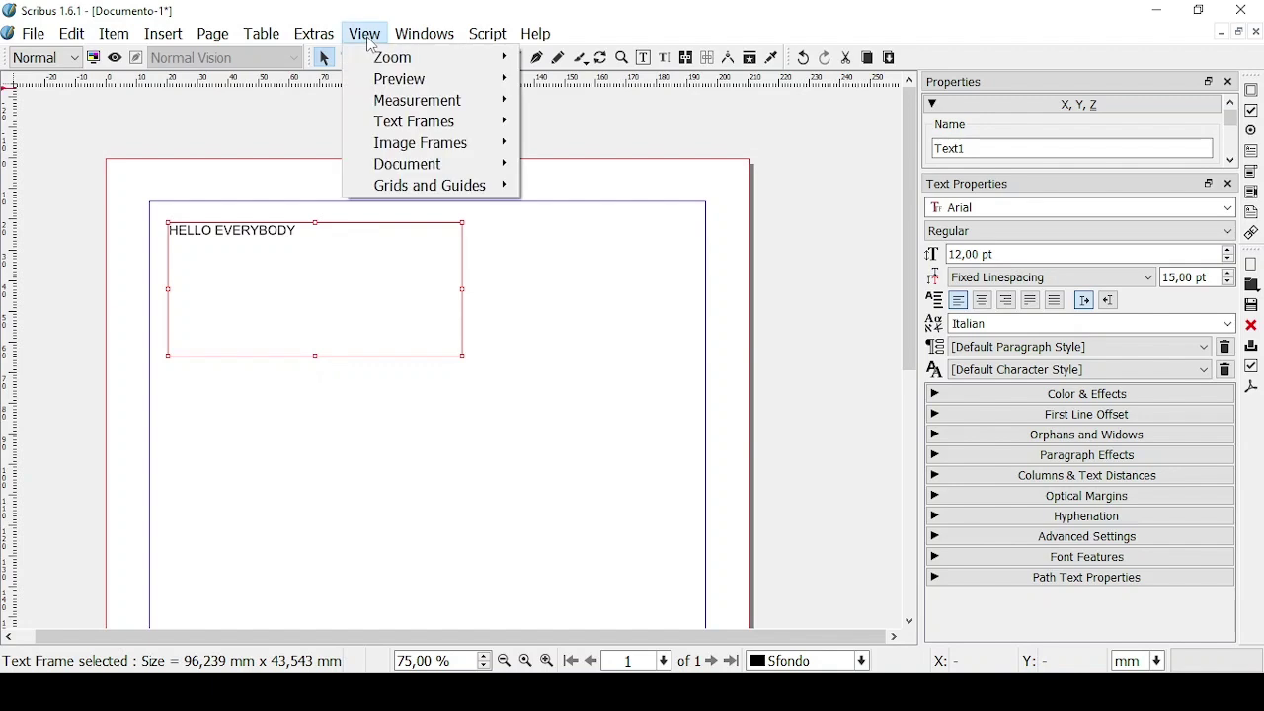
{"action": "mouse_move", "coordinate": [410, 170]}
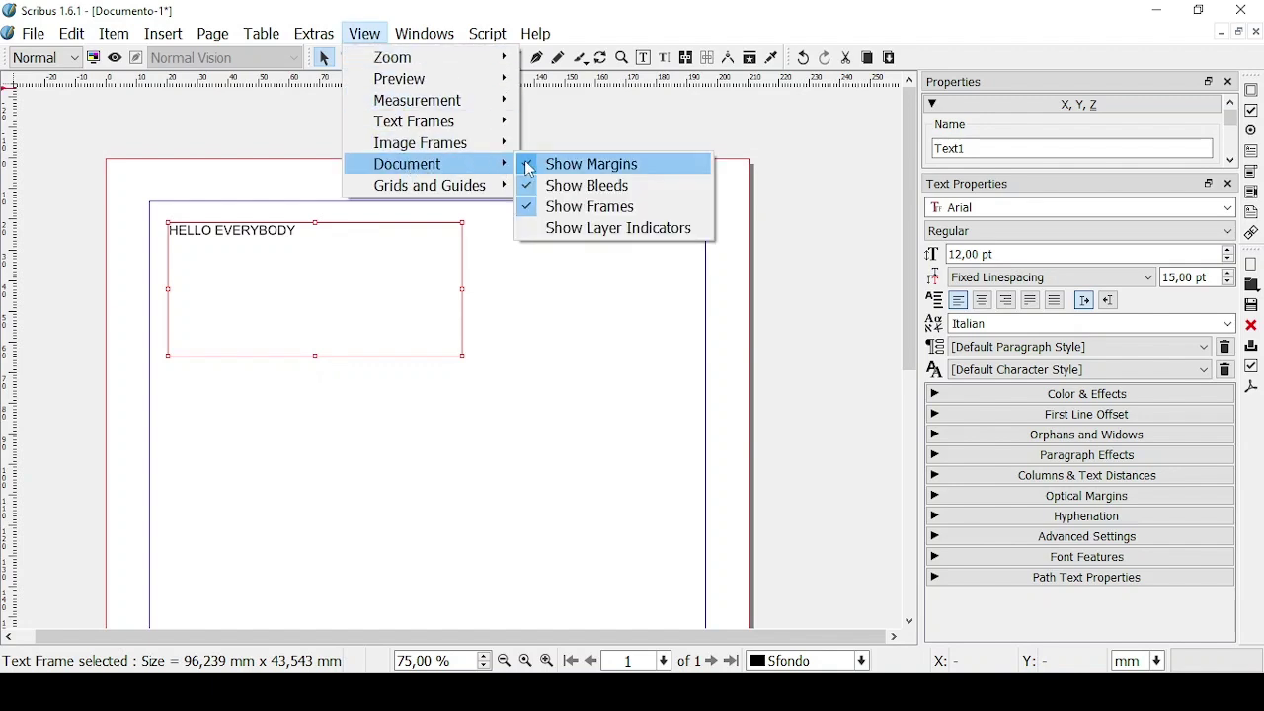
{"action": "left_click", "coordinate": [531, 207]}
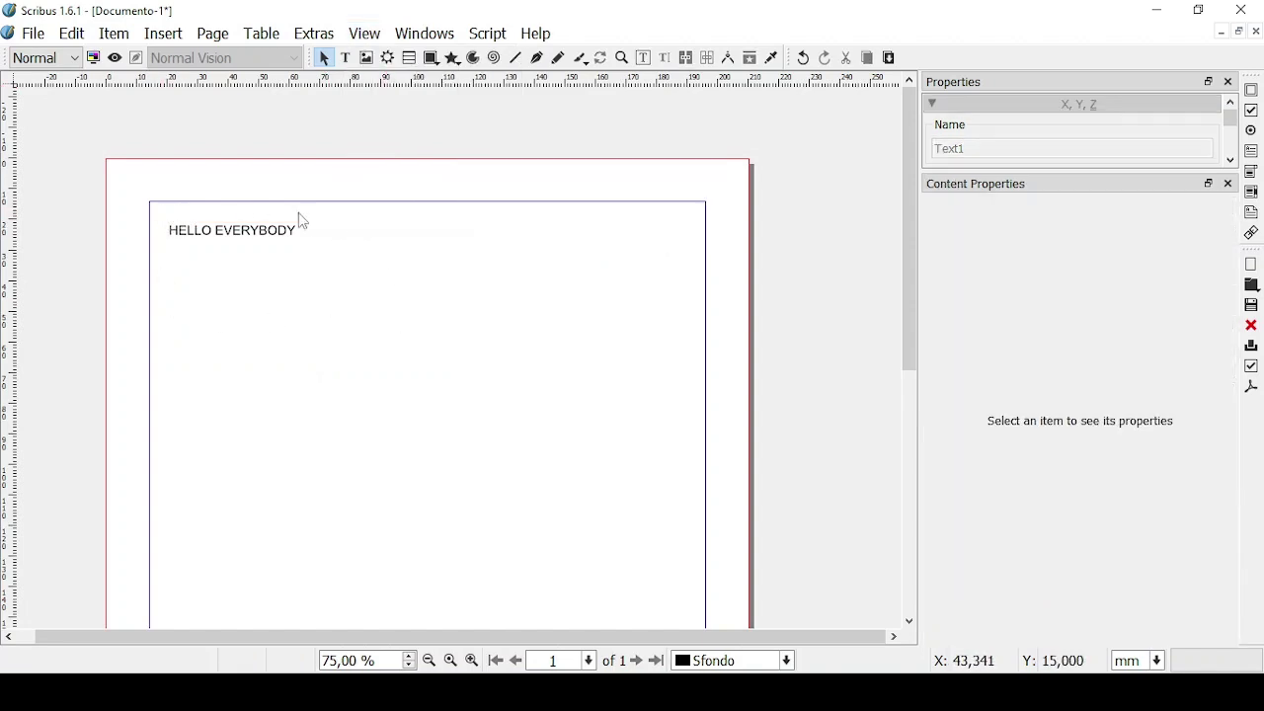
- Move the HELLO EVERYBODY frame slightly lower and shrink it to 47,505 × 8,701 mm
{"action": "left_click", "coordinate": [212, 257]}
{"action": "mouse_move", "coordinate": [218, 255]}
{"action": "left_mouse_down"}
{"action": "mouse_move", "coordinate": [256, 248]}
{"action": "mouse_move", "coordinate": [213, 264]}
{"action": "left_mouse_up"}
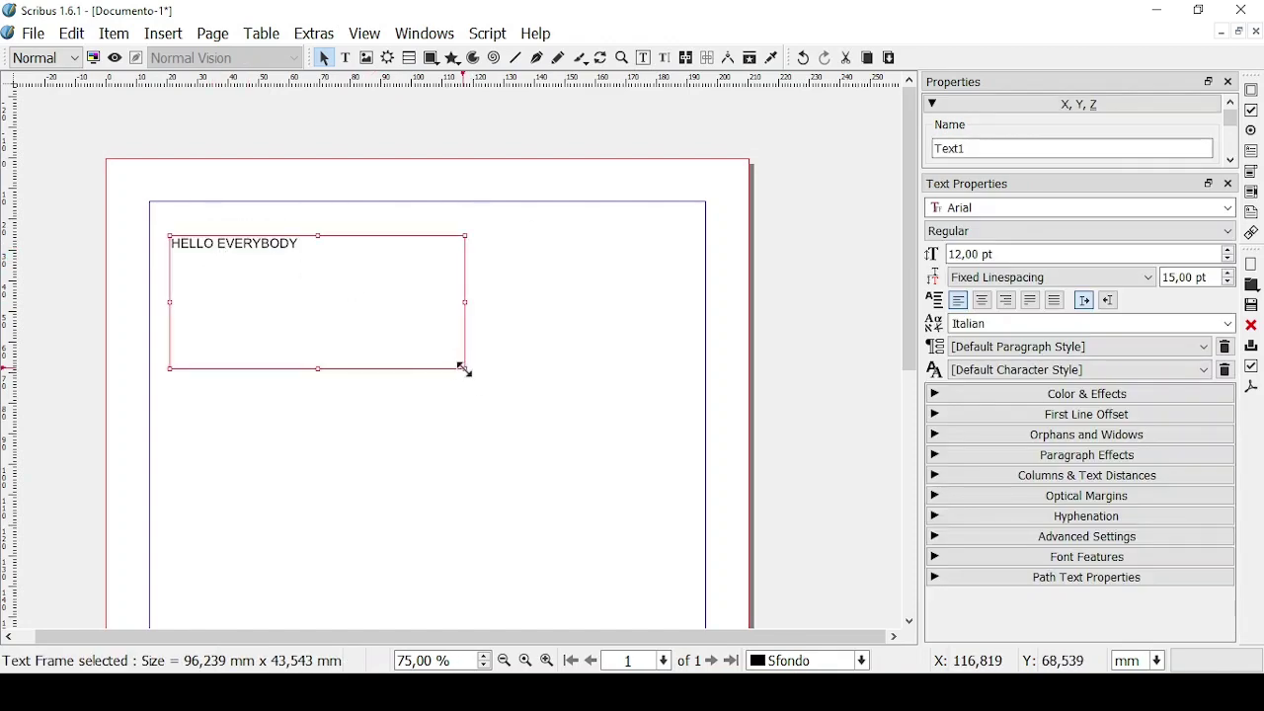
{"action": "left_click_drag", "start_coordinate": [463, 369], "coordinate": [297, 240]}
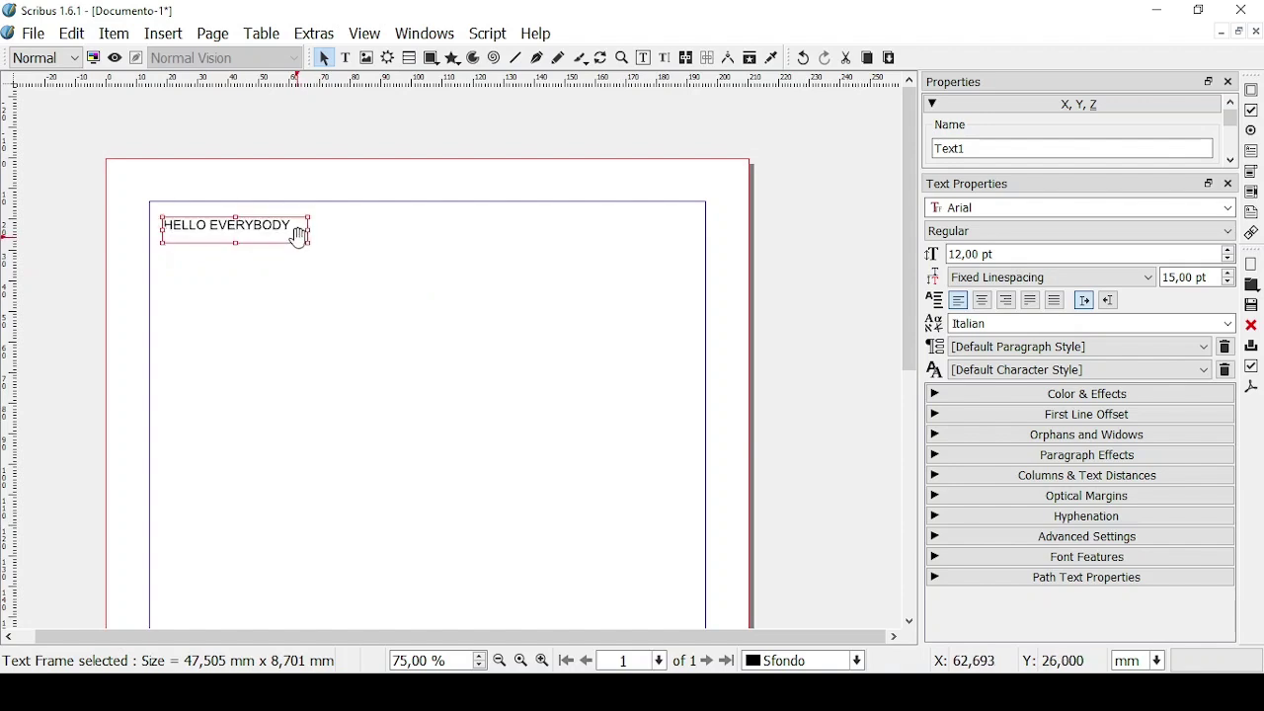
{"action": "left_click", "coordinate": [419, 253]}
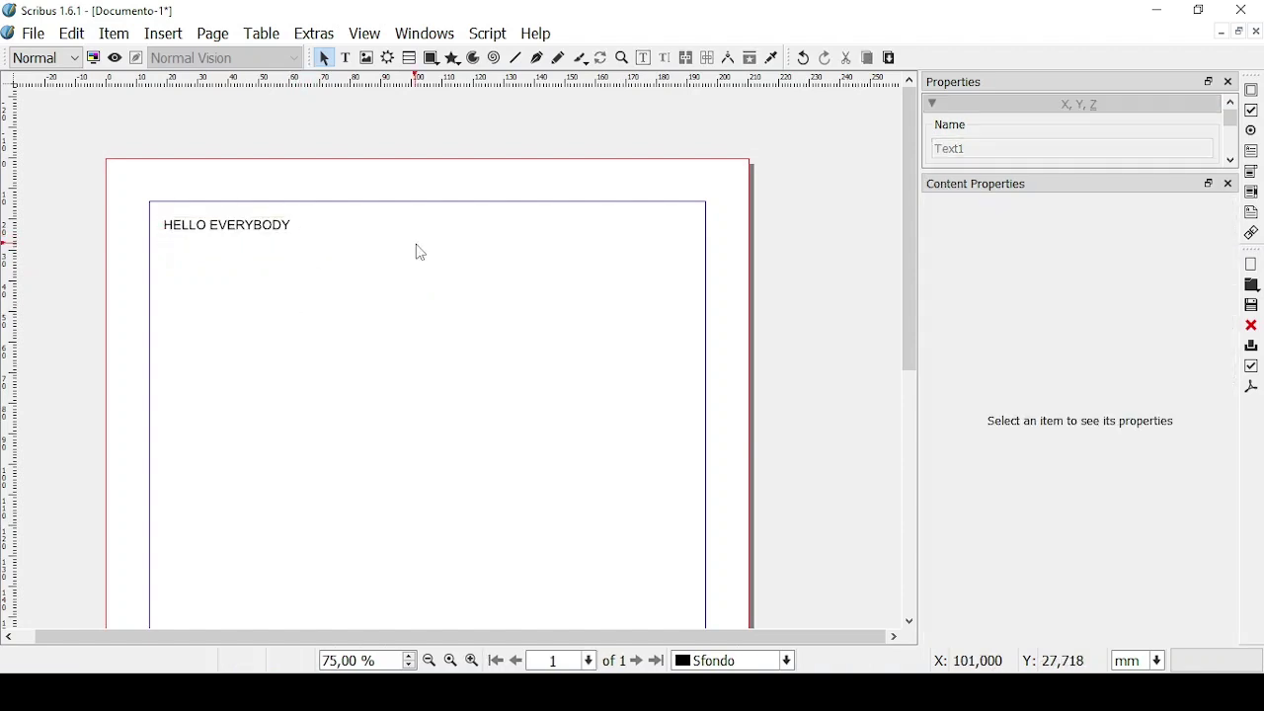
- Turn the Show Frames outlines back on
{"action": "left_click", "coordinate": [294, 227]}
{"action": "left_click", "coordinate": [366, 35]}
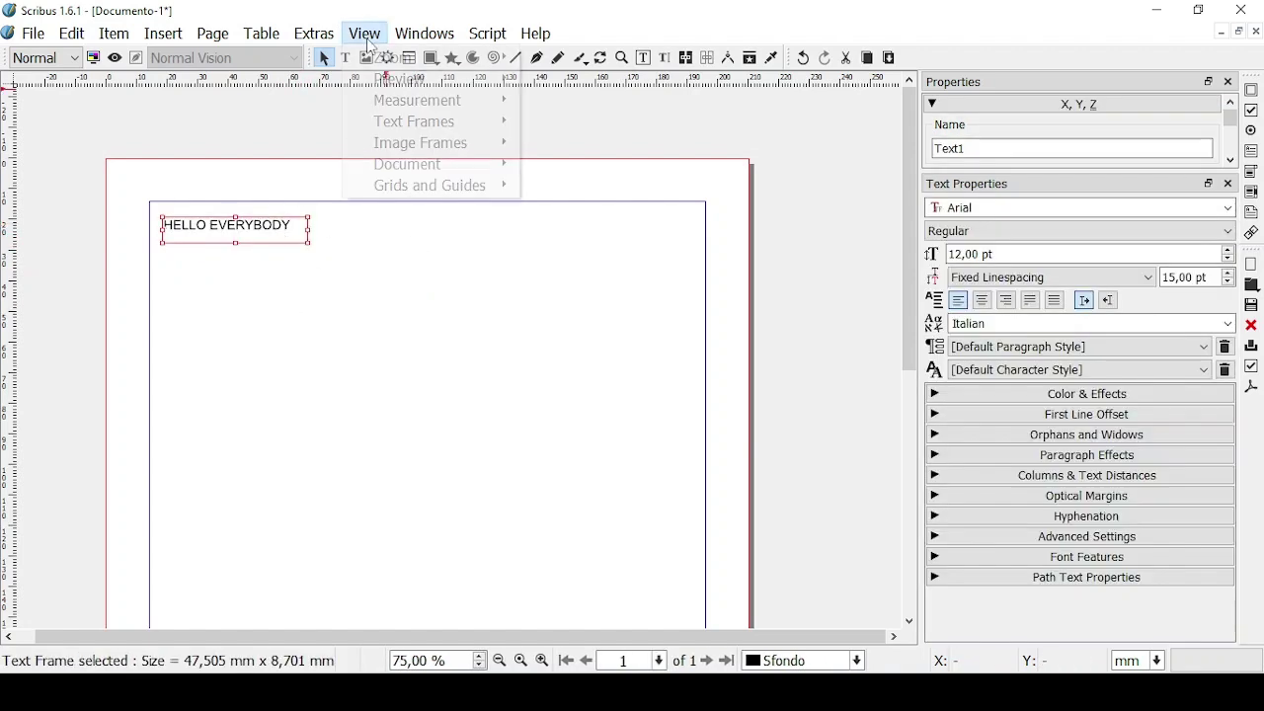
{"action": "mouse_move", "coordinate": [400, 167]}
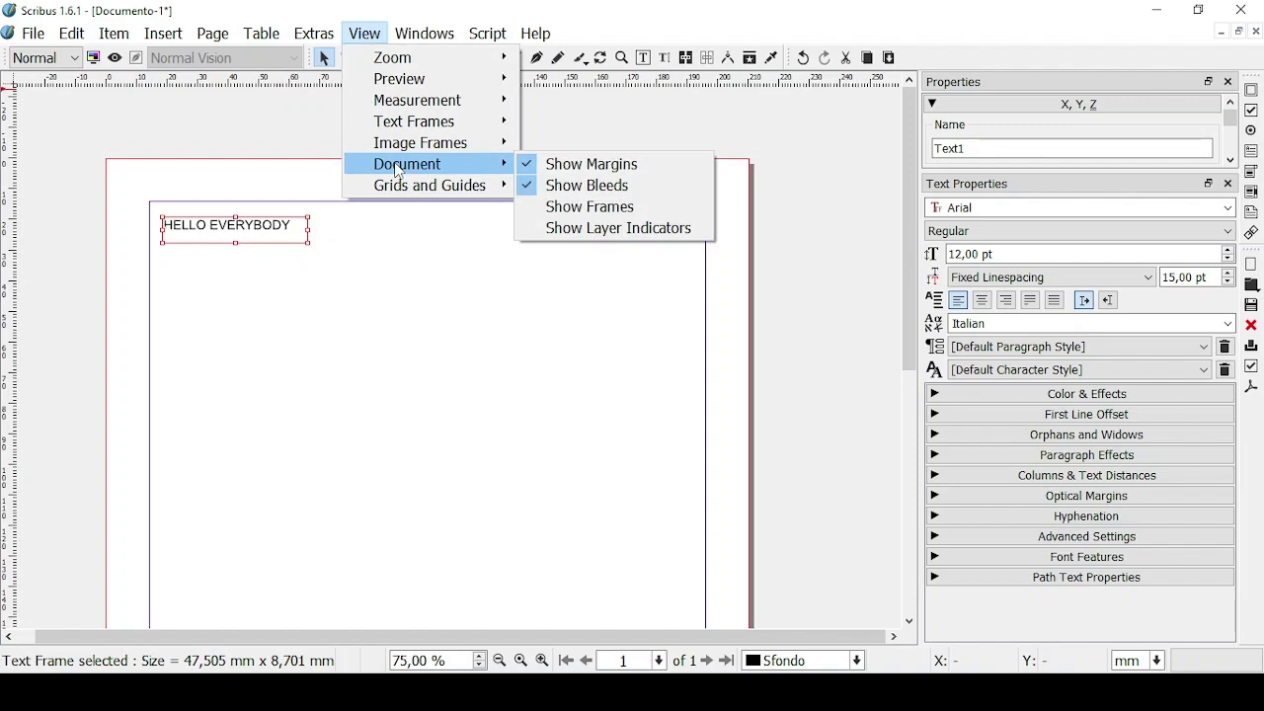
{"action": "left_click", "coordinate": [533, 207]}
{"action": "left_click", "coordinate": [437, 289]}
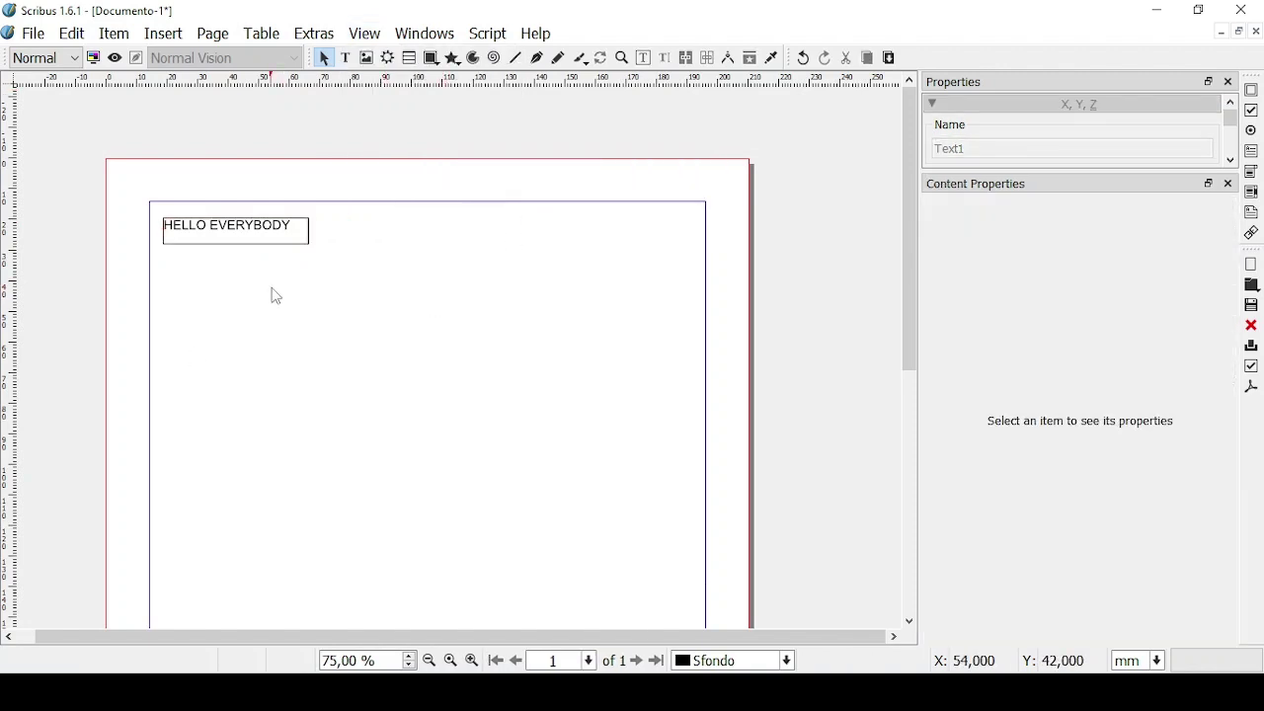
- Toggle Preview mode on and off, then shift the HELLO EVERYBODY frame slightly down and right
{"action": "left_click", "coordinate": [115, 59]}
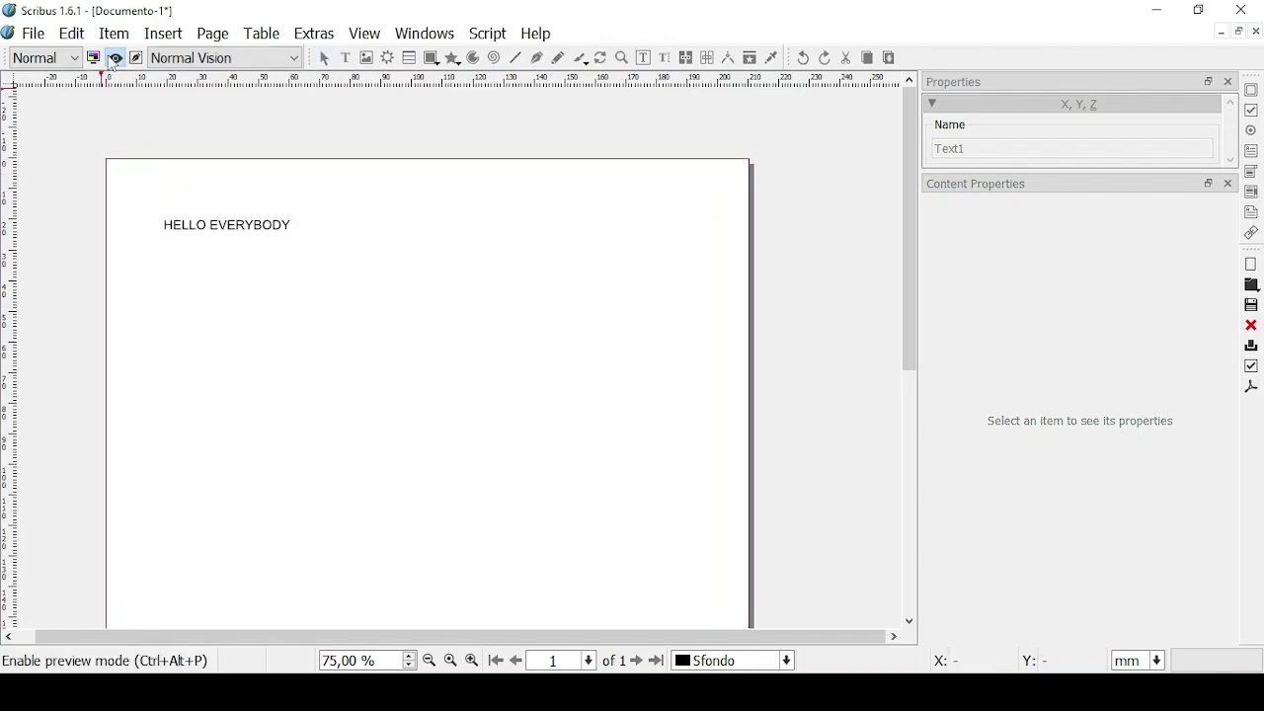
{"action": "left_click", "coordinate": [116, 57]}
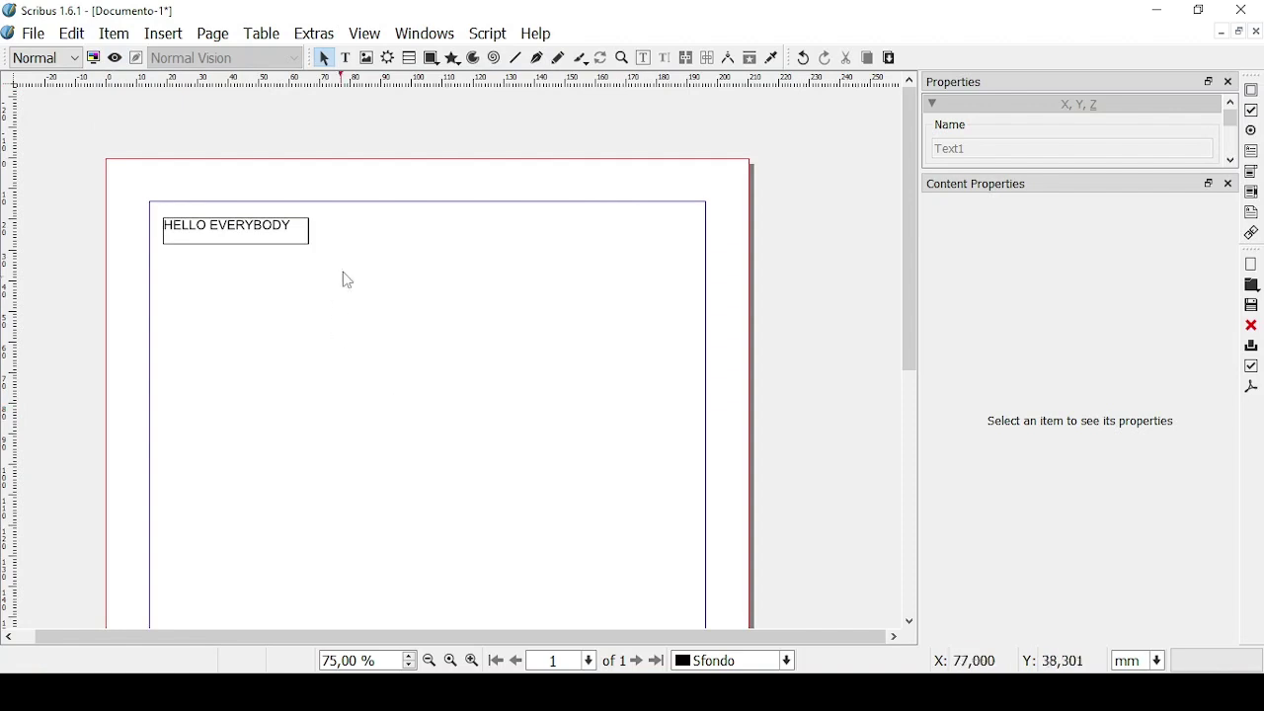
{"action": "left_click_drag", "start_coordinate": [290, 234], "coordinate": [295, 249]}
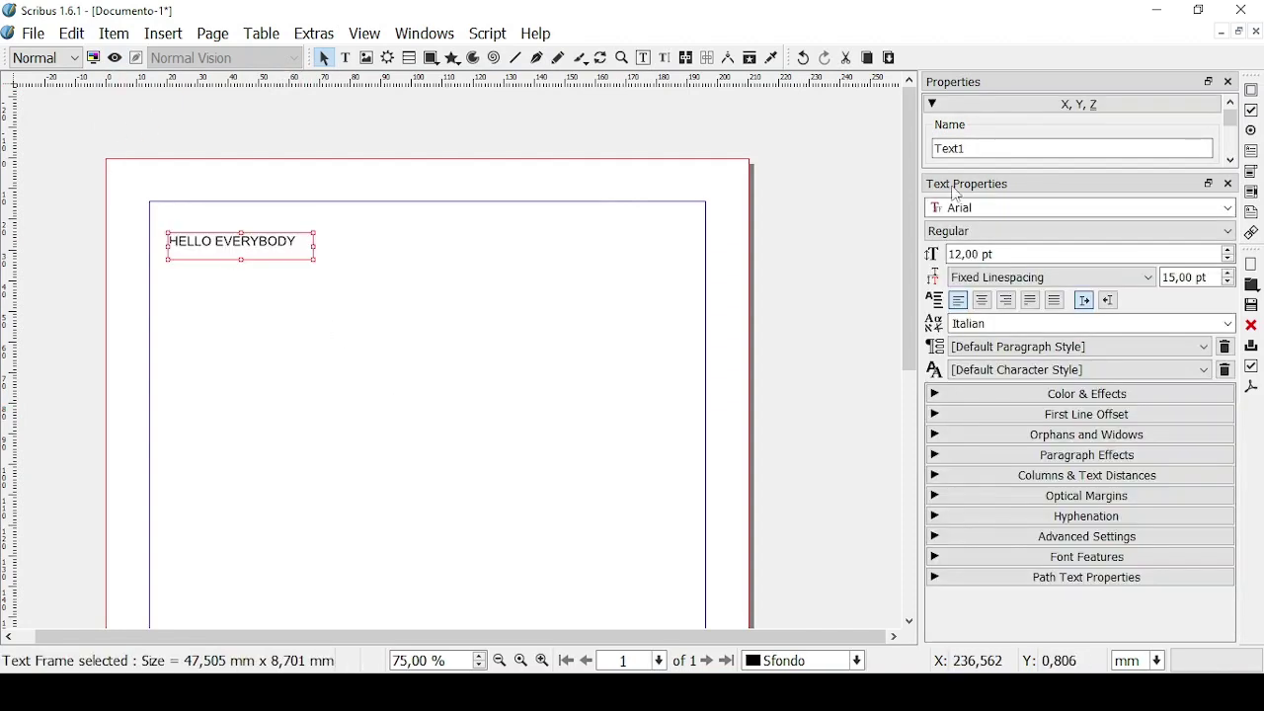
{"action": "key", "text": "ctrl+z"}
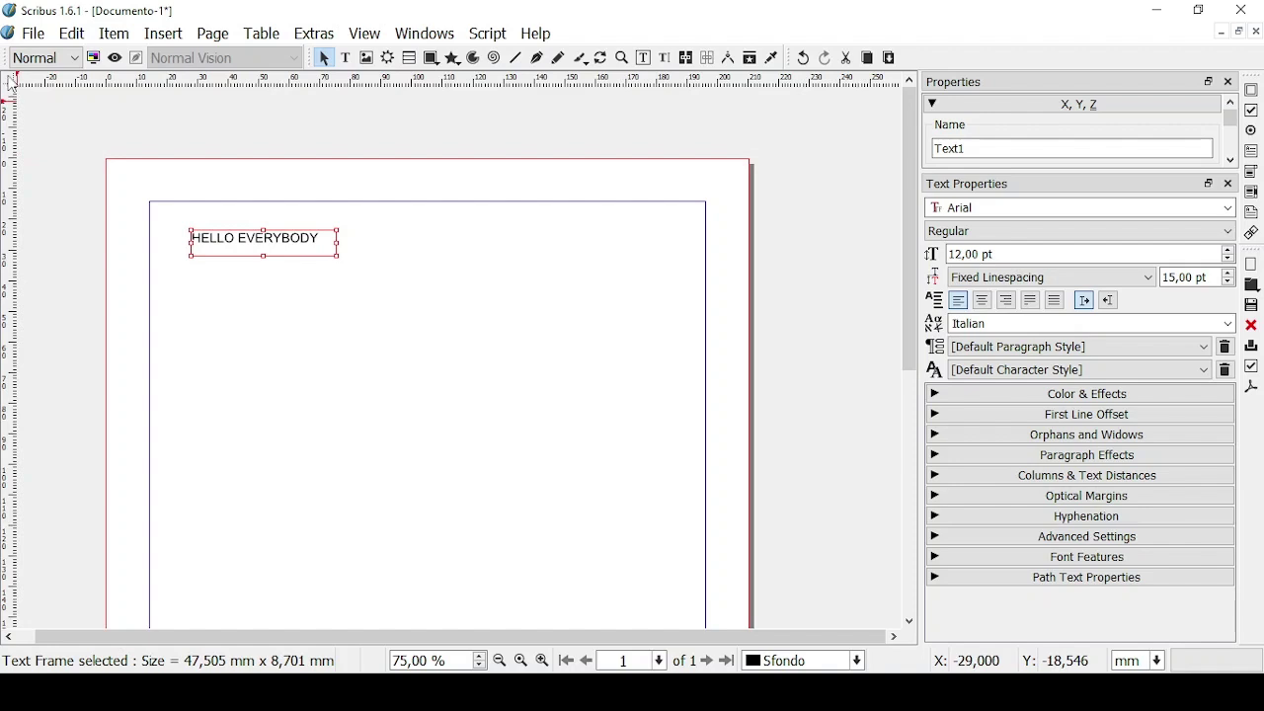
- Drag the ruler-corner crosshair onto the page to move the ruler zero point
{"action": "left_click_drag", "start_coordinate": [12, 84], "coordinate": [443, 87]}
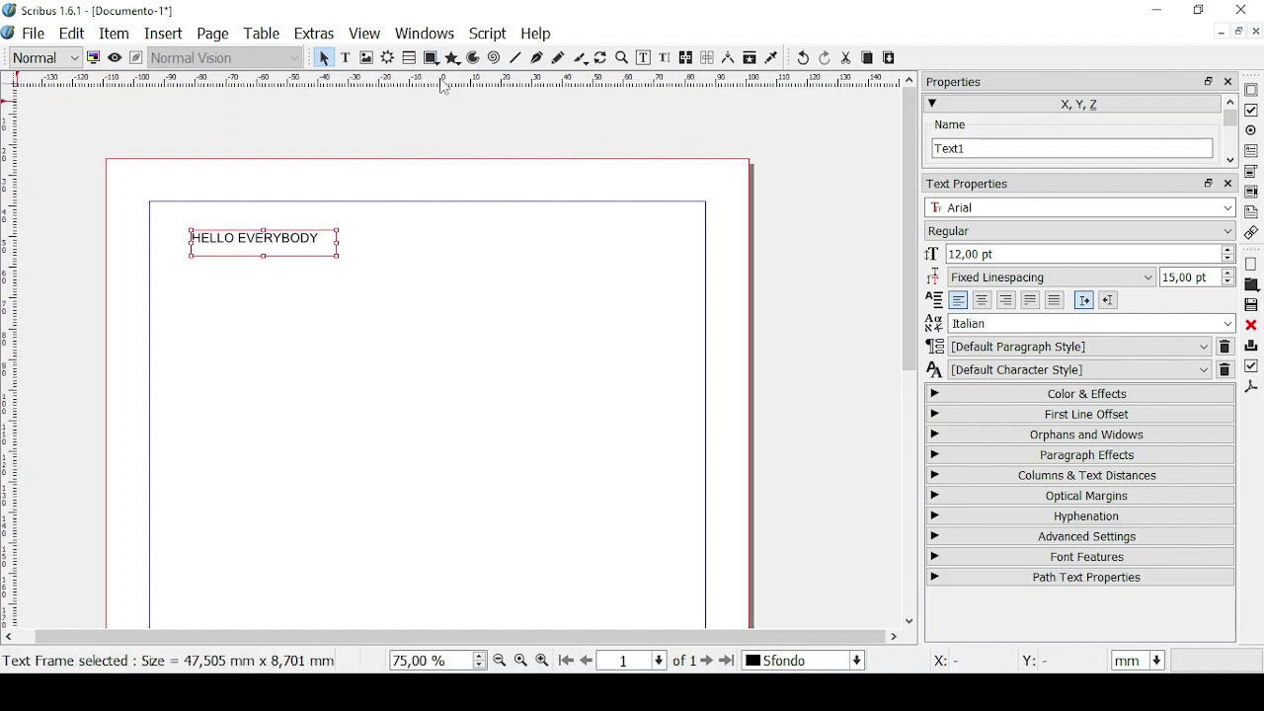
{"action": "left_click", "coordinate": [17, 77]}
{"action": "left_click_drag", "start_coordinate": [6, 377], "coordinate": [3, 415]}
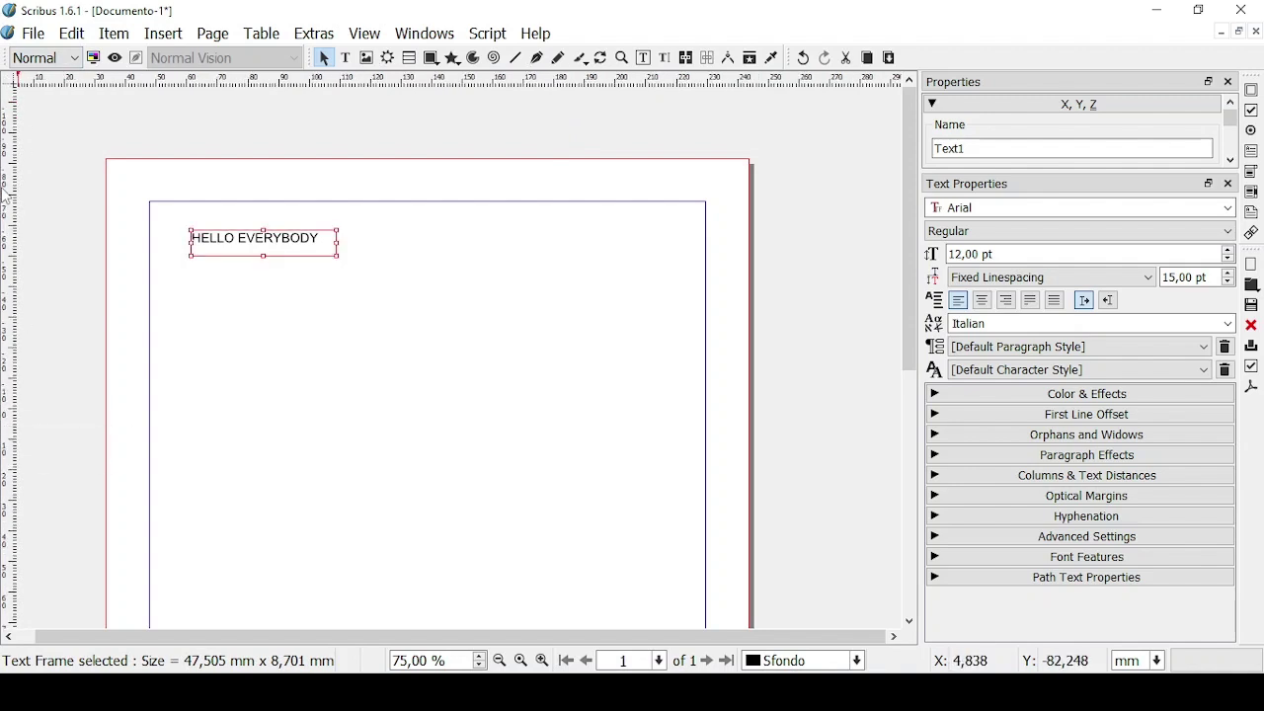
{"action": "left_click_drag", "start_coordinate": [6, 83], "coordinate": [74, 84]}
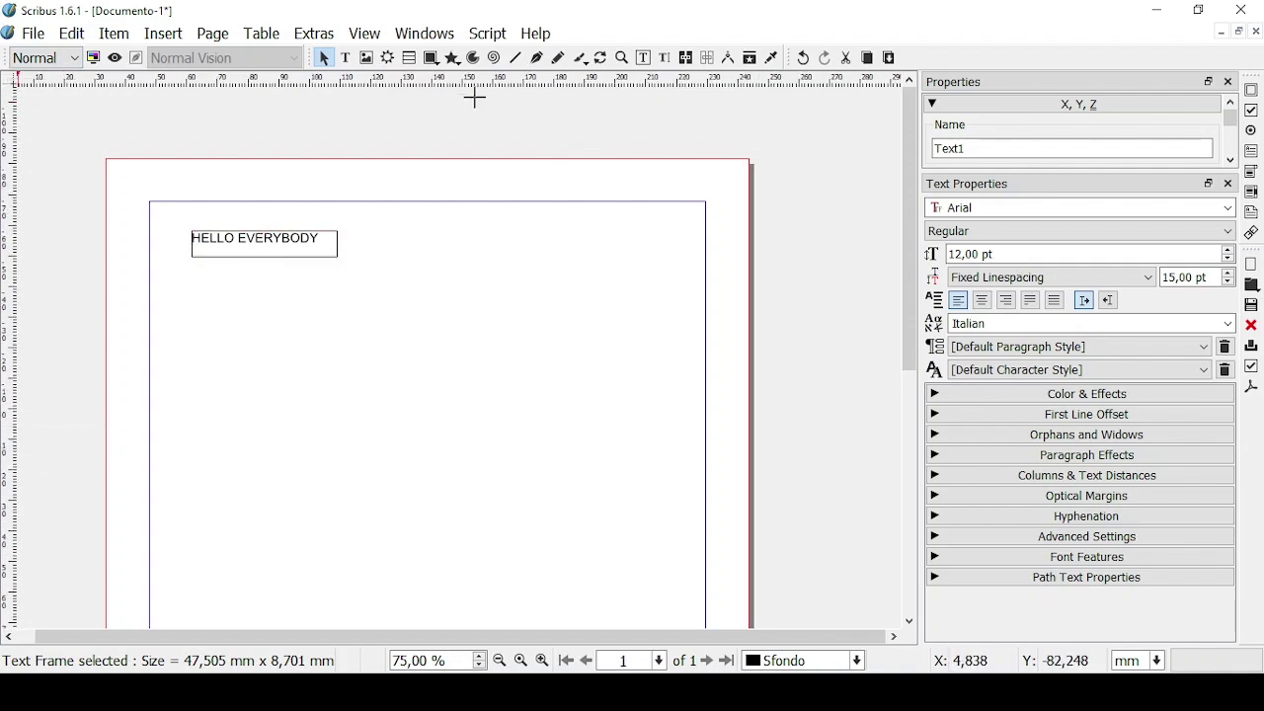
{"action": "left_click_drag", "start_coordinate": [474, 98], "coordinate": [508, 88]}
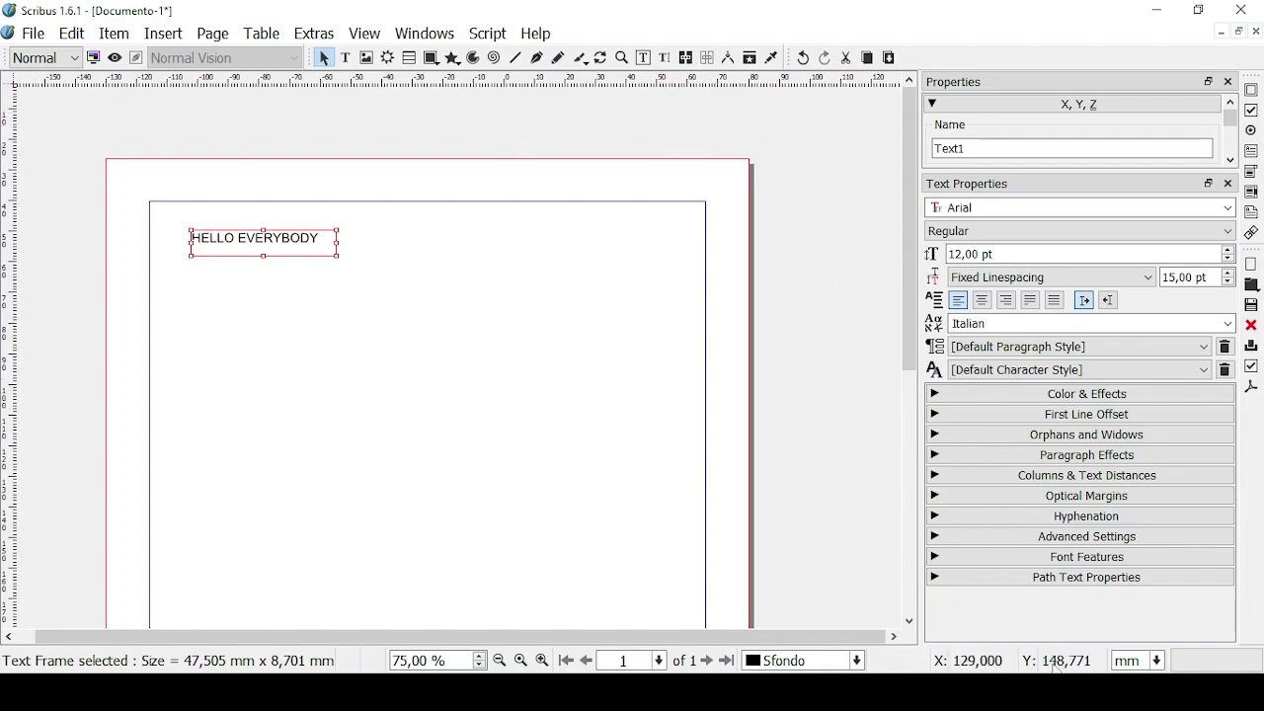
- Switch the status-bar unit to cm, after briefly selecting inches
{"action": "left_click", "coordinate": [1160, 661]}
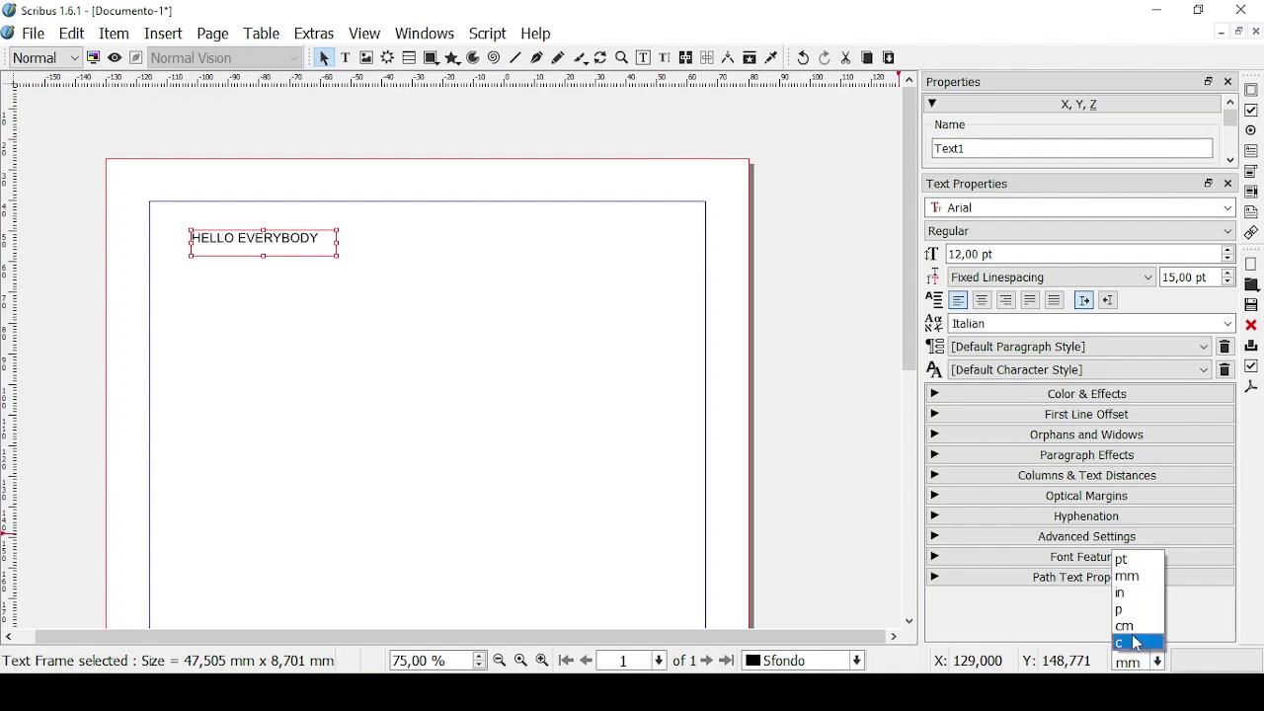
{"action": "left_click", "coordinate": [1128, 596]}
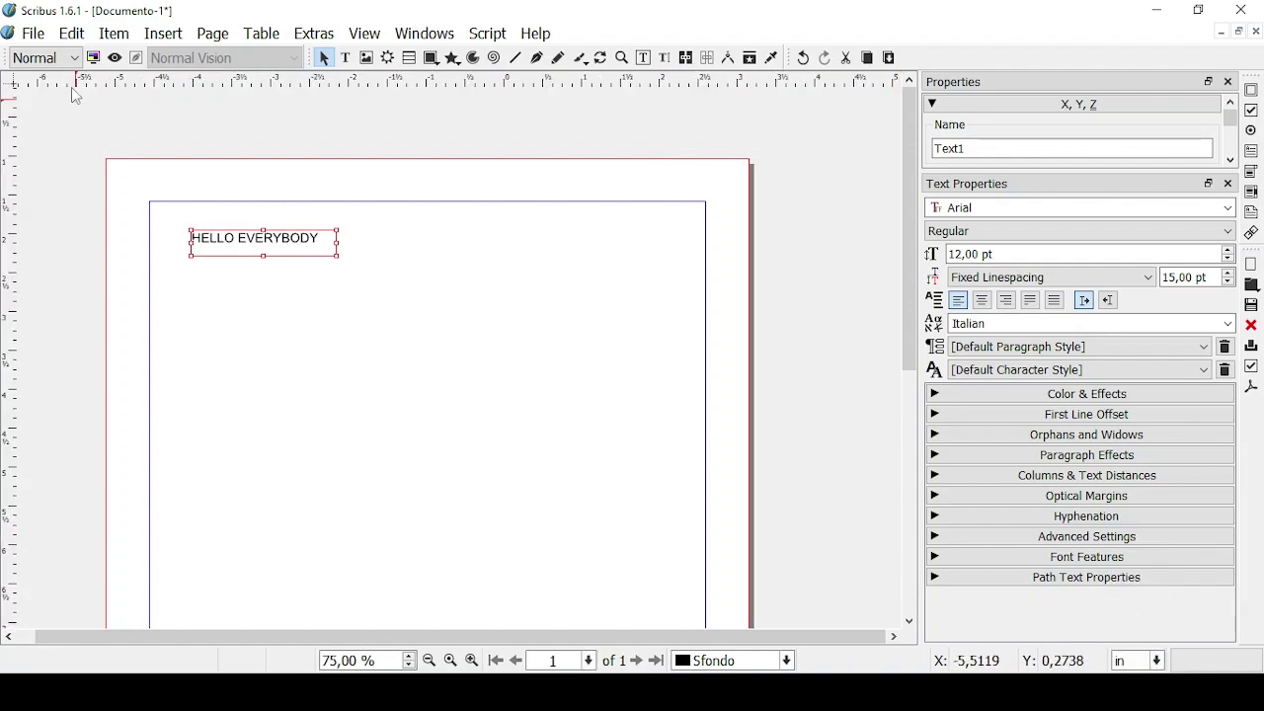
{"action": "left_click", "coordinate": [1160, 661]}
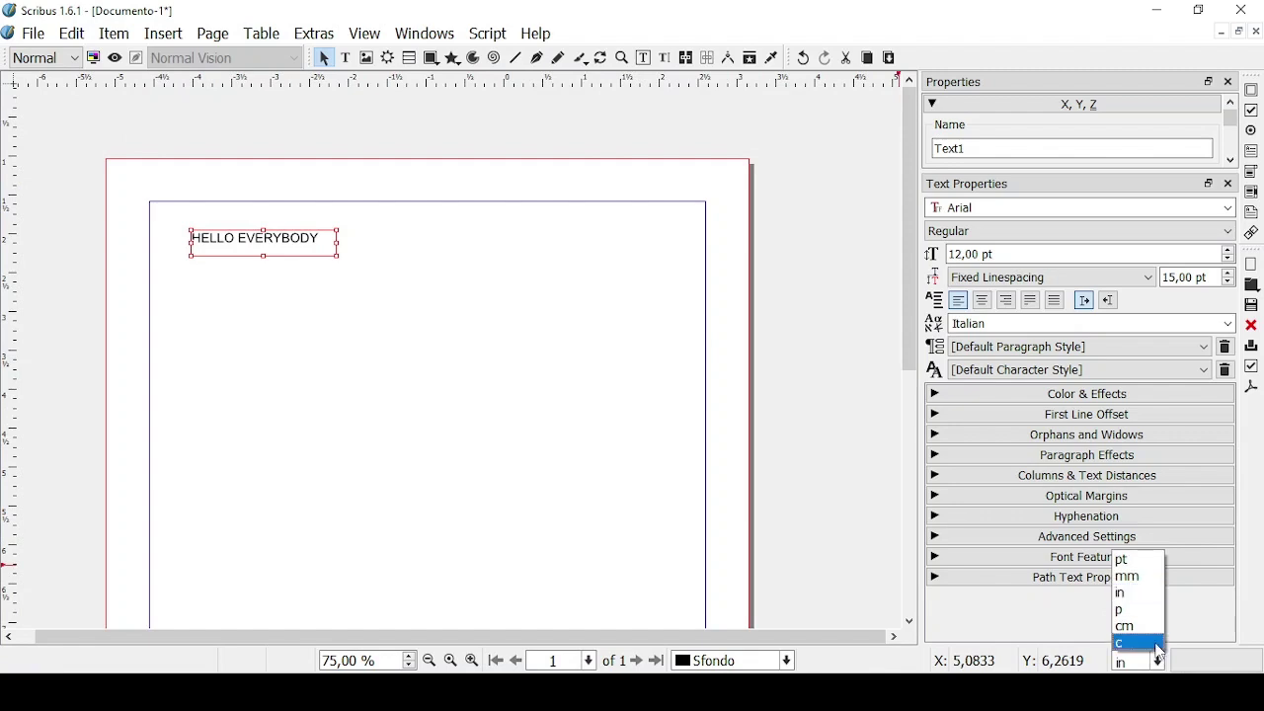
{"action": "left_click", "coordinate": [1152, 637]}
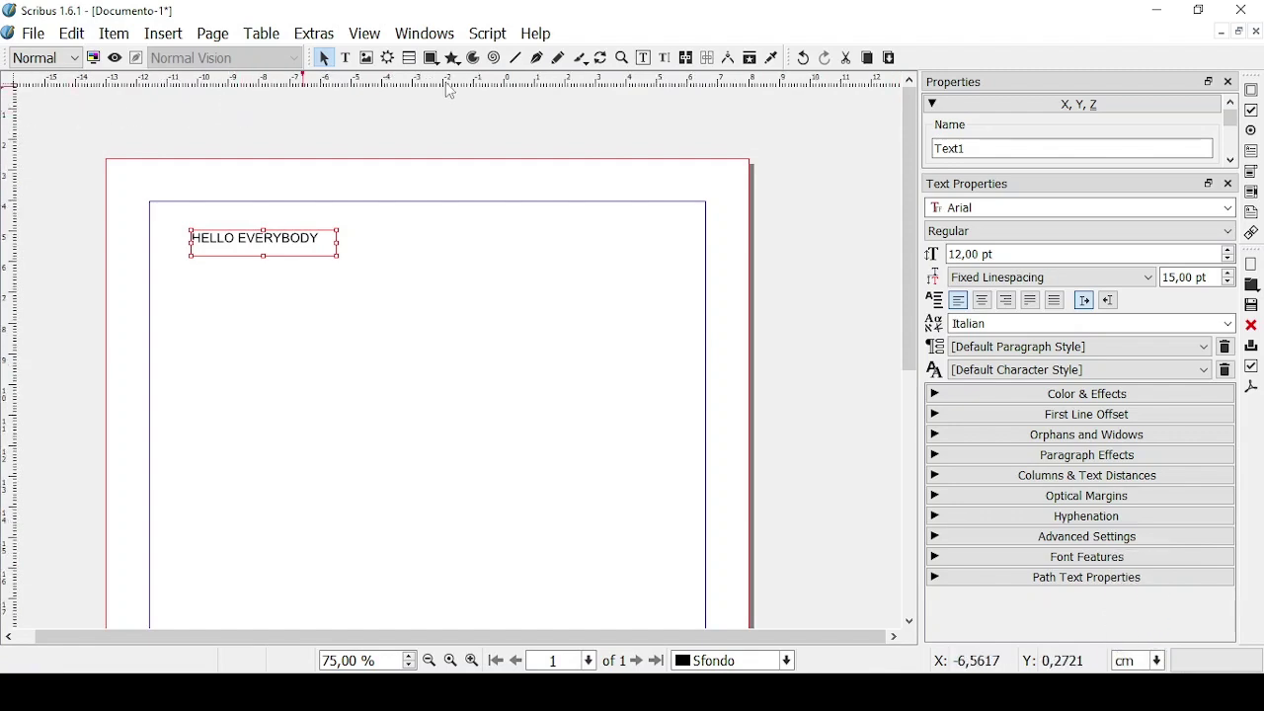
- Drag two horizontal guides from the top ruler and three vertical guides from the left ruler
{"action": "left_click_drag", "start_coordinate": [452, 87], "coordinate": [452, 299]}
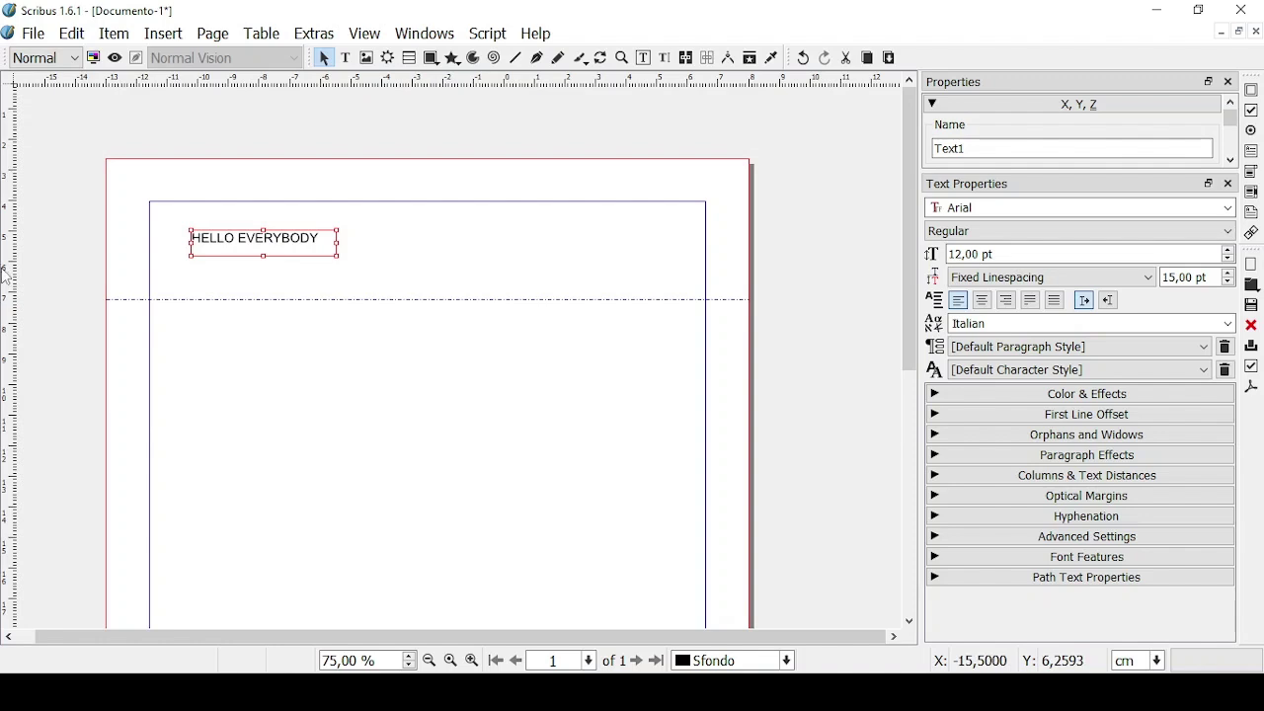
{"action": "left_click_drag", "start_coordinate": [5, 276], "coordinate": [315, 299]}
{"action": "left_click_drag", "start_coordinate": [20, 188], "coordinate": [206, 212]}
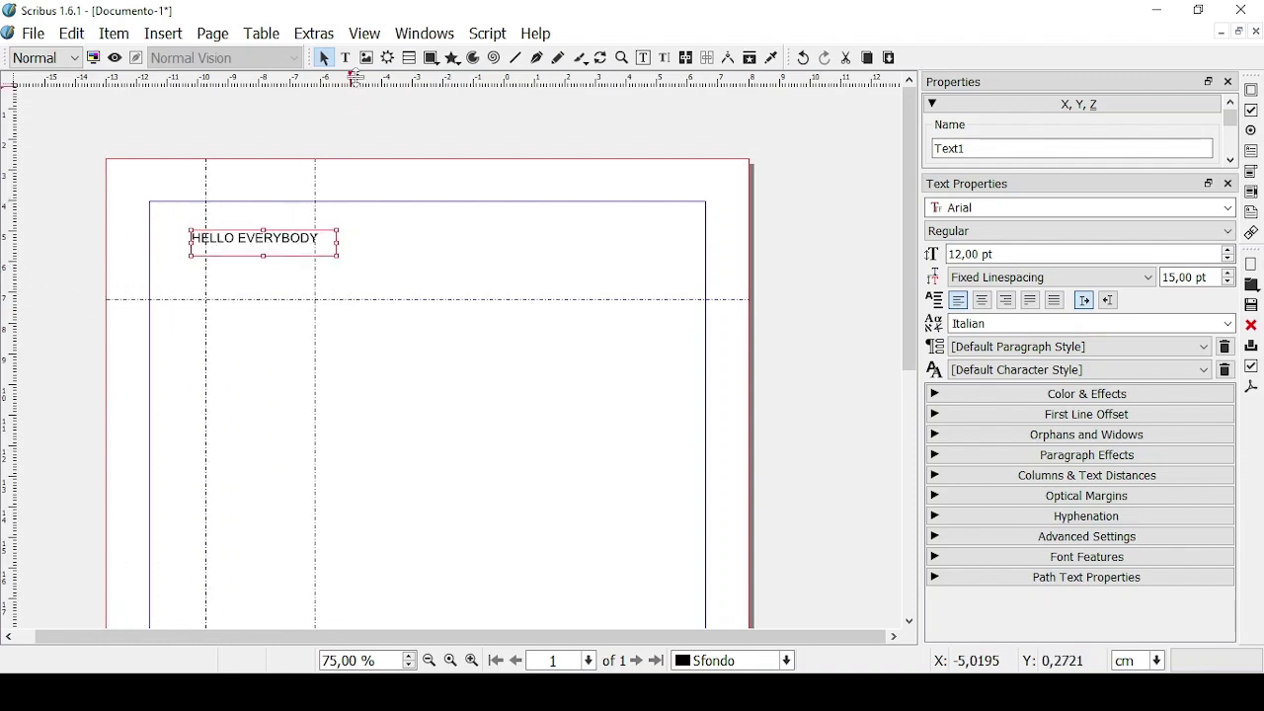
{"action": "left_click_drag", "start_coordinate": [355, 79], "coordinate": [363, 375]}
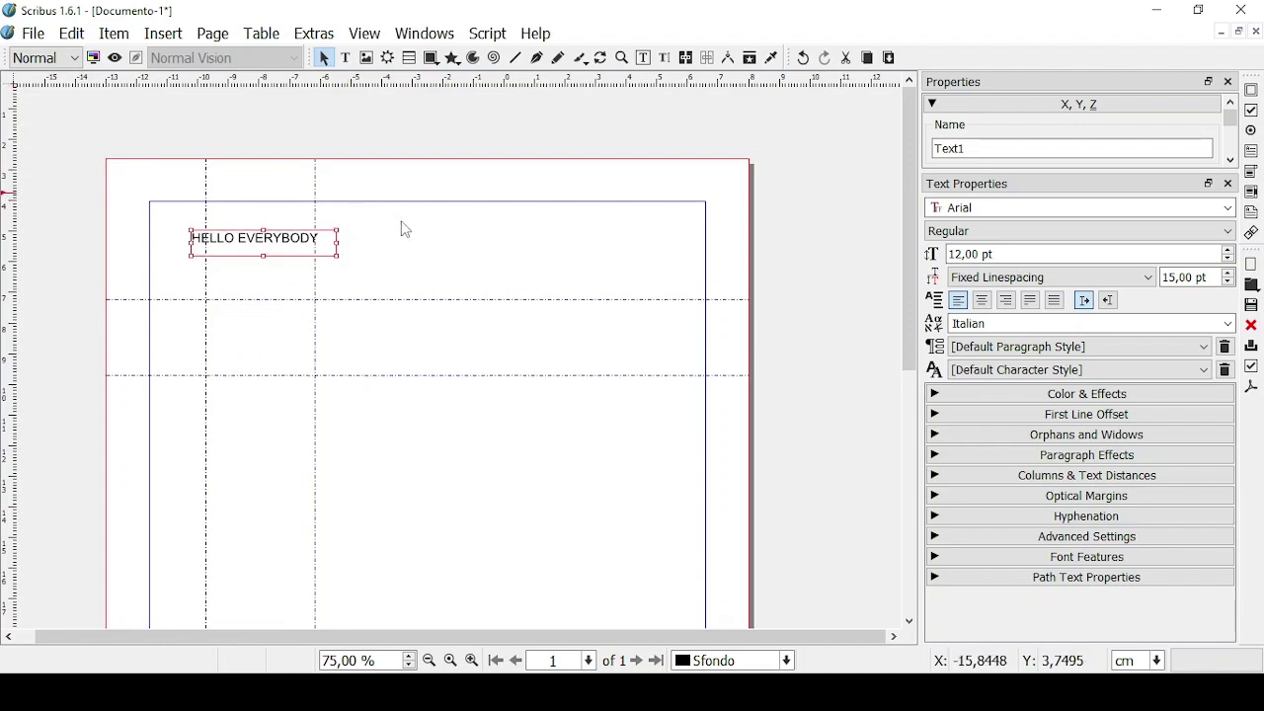
{"action": "left_click_drag", "start_coordinate": [8, 277], "coordinate": [471, 291]}
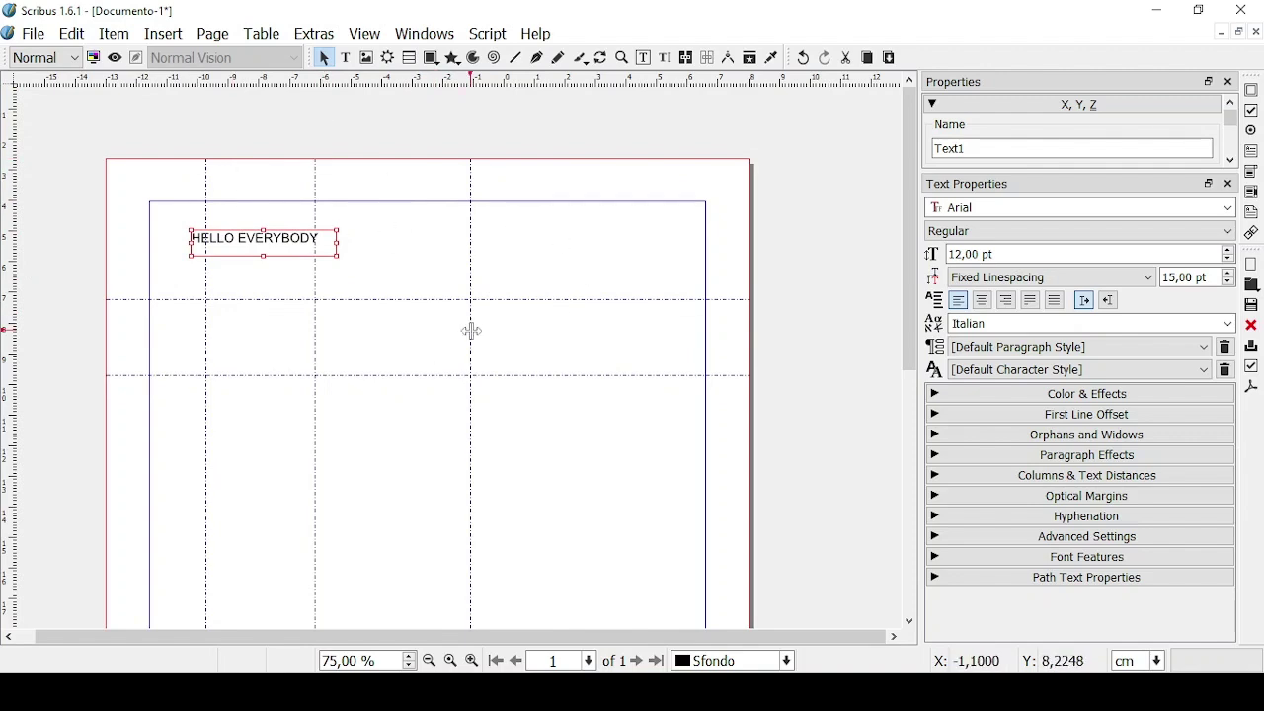
{"action": "left_click", "coordinate": [365, 34]}
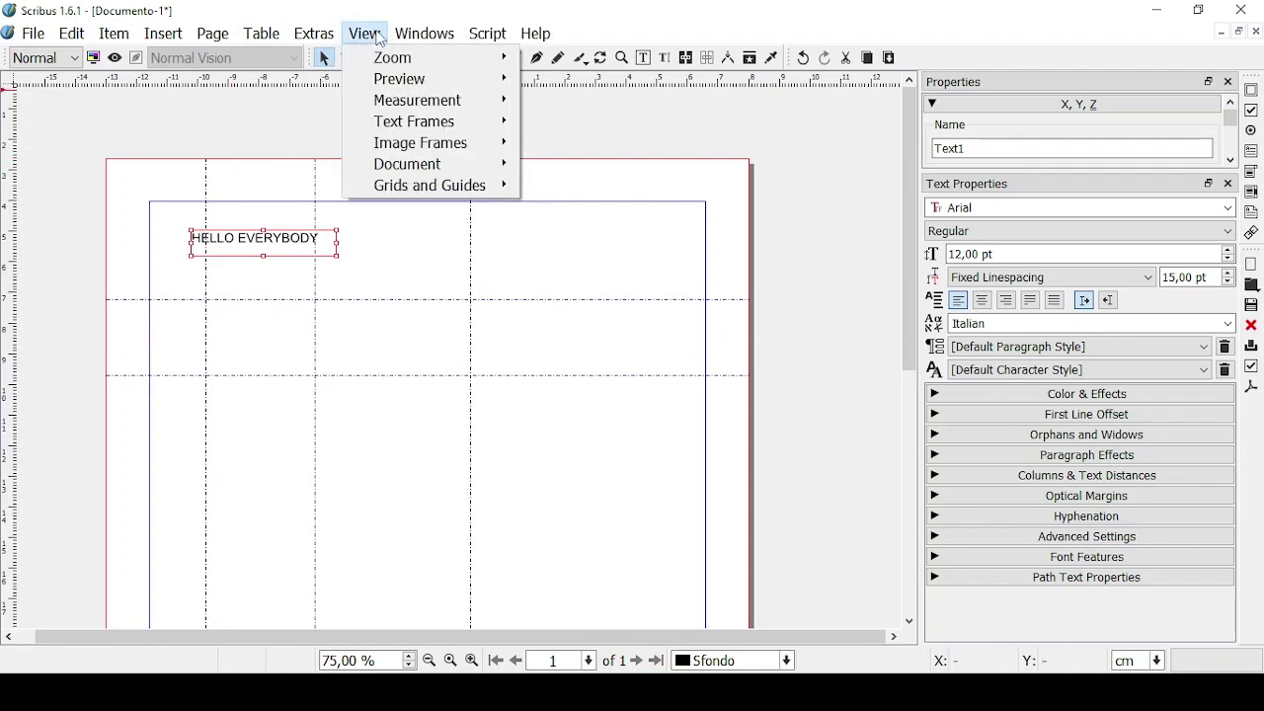
{"action": "mouse_move", "coordinate": [427, 196]}
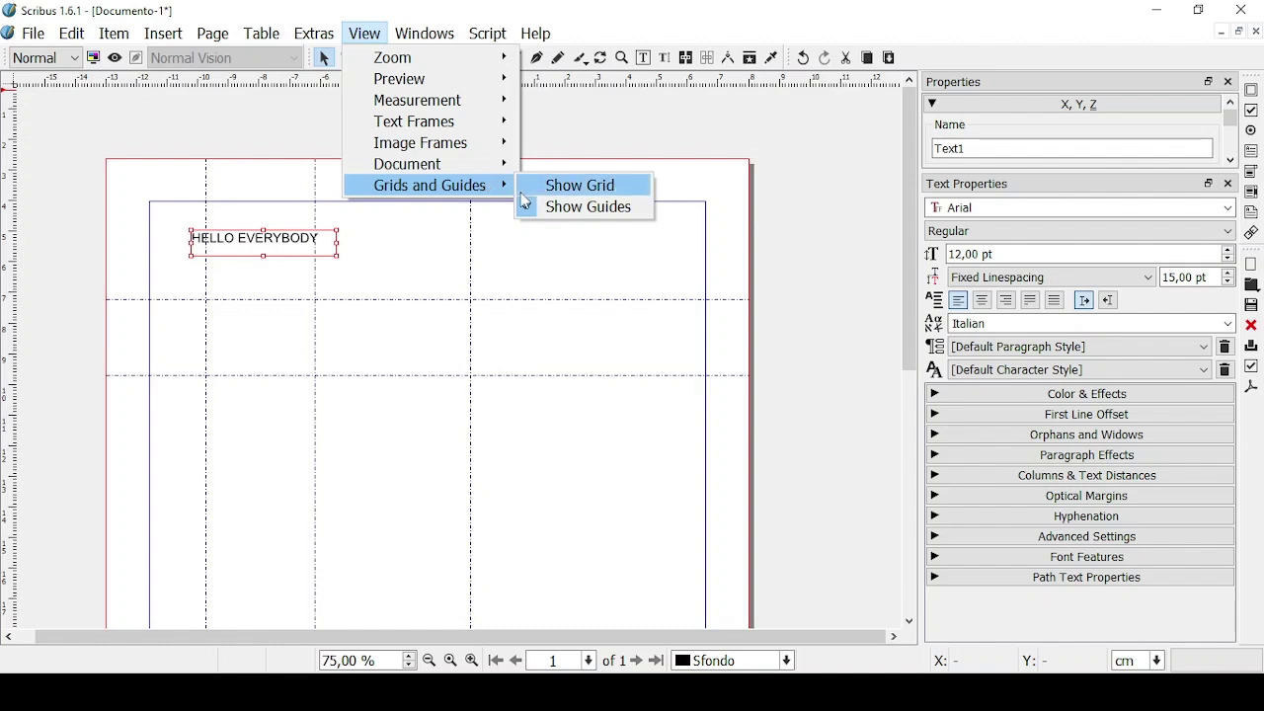
{"action": "left_click", "coordinate": [558, 208]}
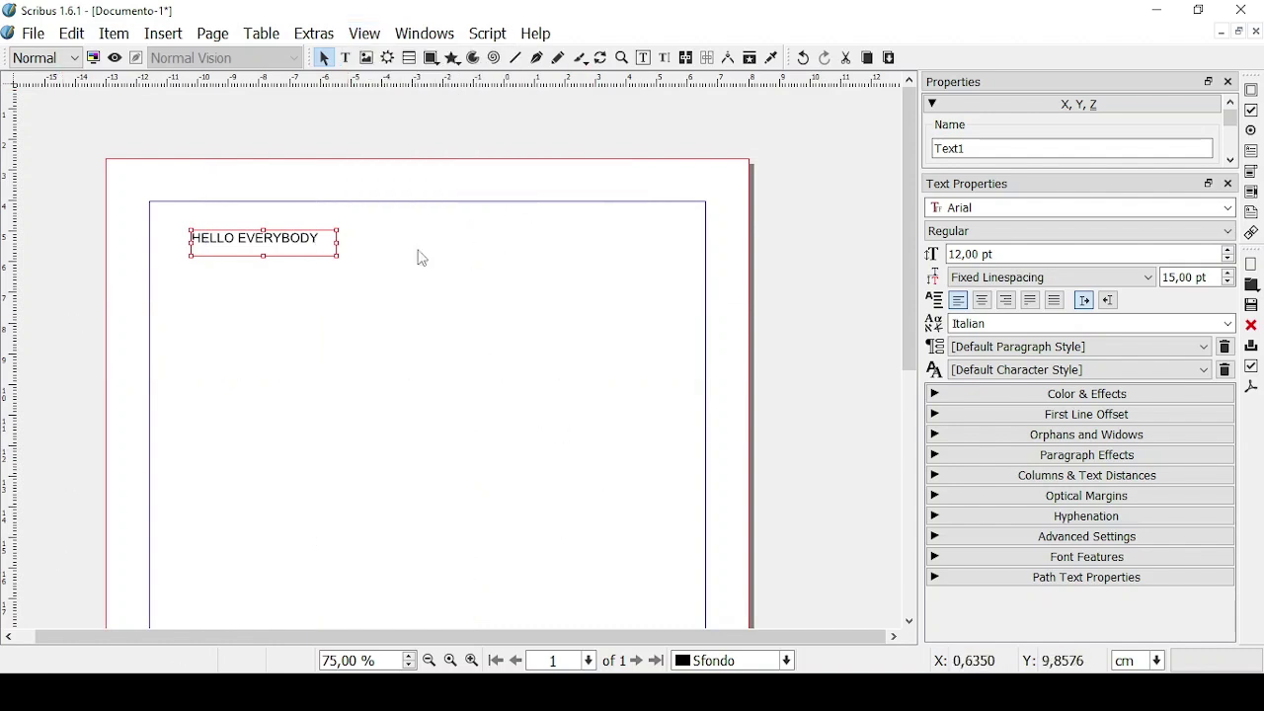
{"action": "left_click", "coordinate": [365, 36]}
{"action": "mouse_move", "coordinate": [484, 186]}
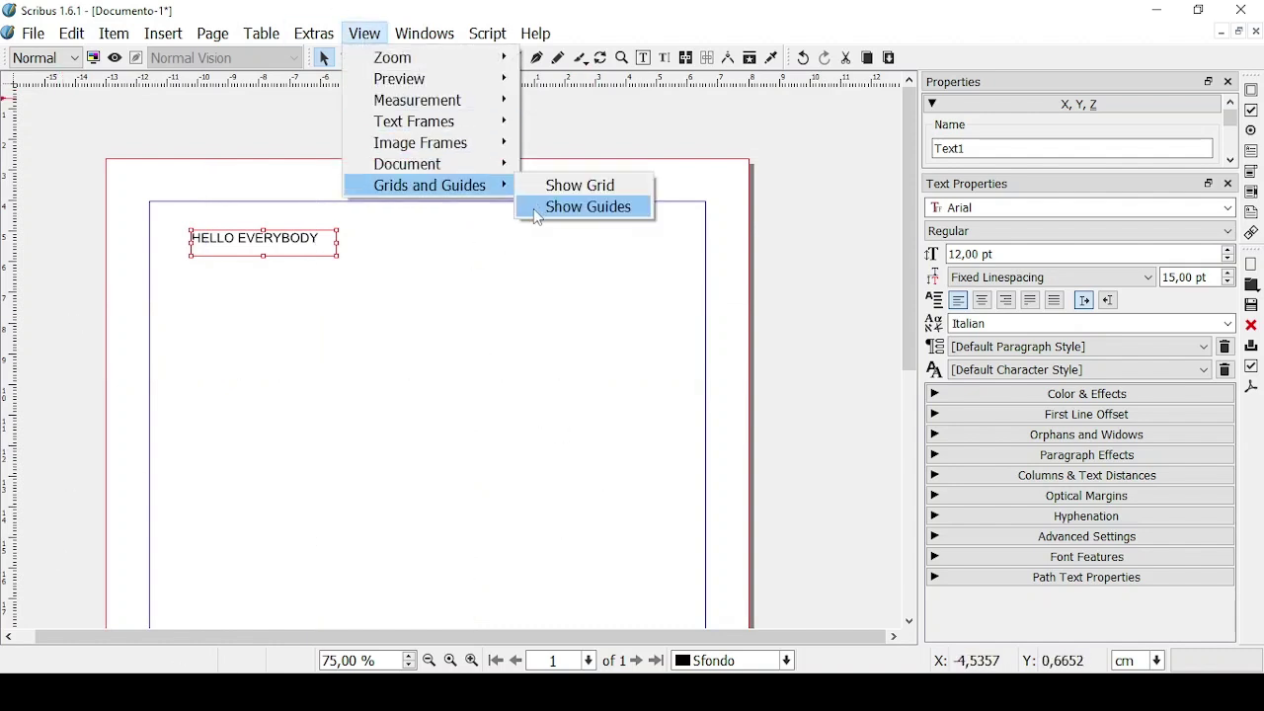
{"action": "left_click", "coordinate": [533, 209]}
{"action": "left_click", "coordinate": [365, 33]}
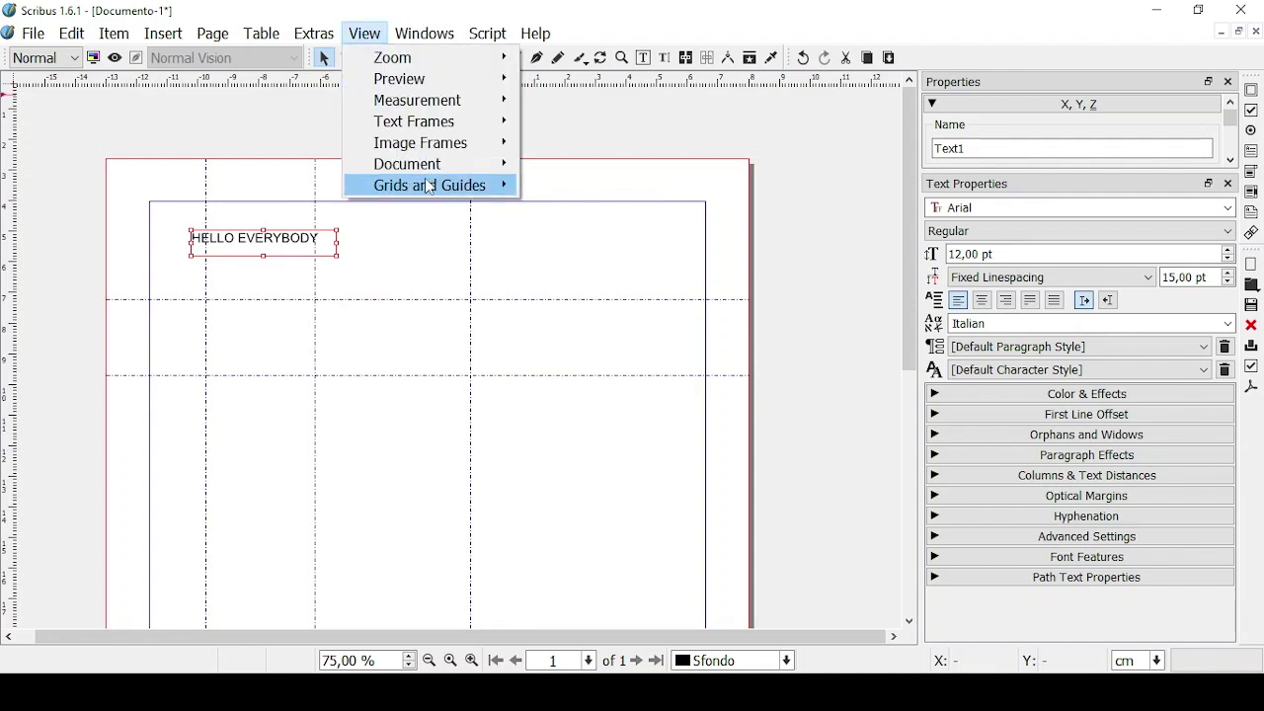
{"action": "mouse_move", "coordinate": [429, 187]}
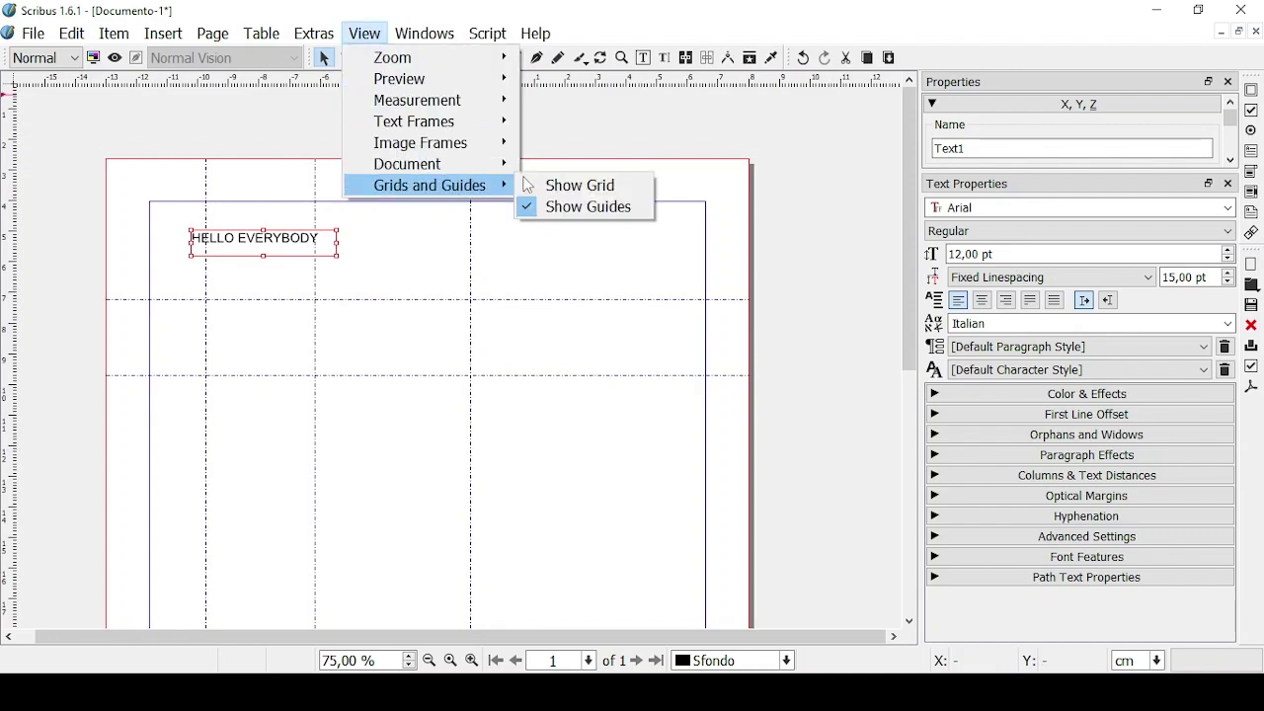
- Turn on Show Grid and Show Baseline Grid
{"action": "left_click", "coordinate": [553, 185]}
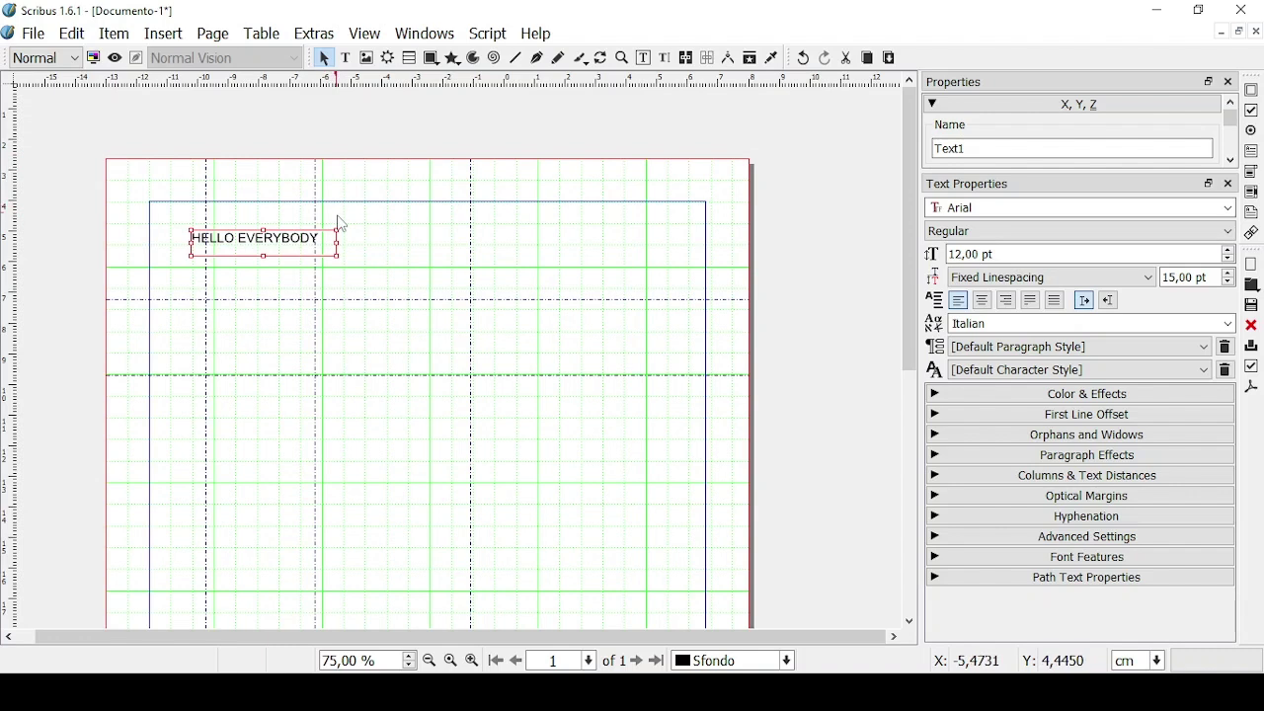
{"action": "left_click", "coordinate": [365, 34]}
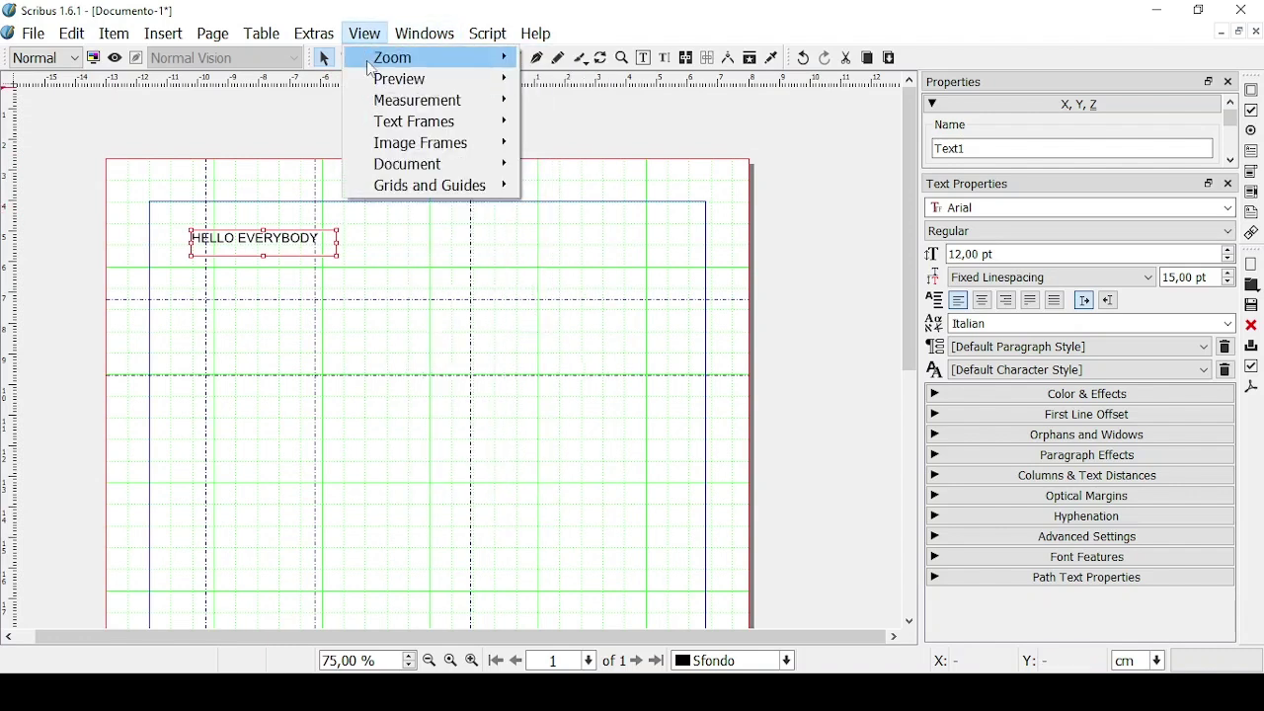
{"action": "mouse_move", "coordinate": [494, 121]}
{"action": "left_click", "coordinate": [536, 122]}
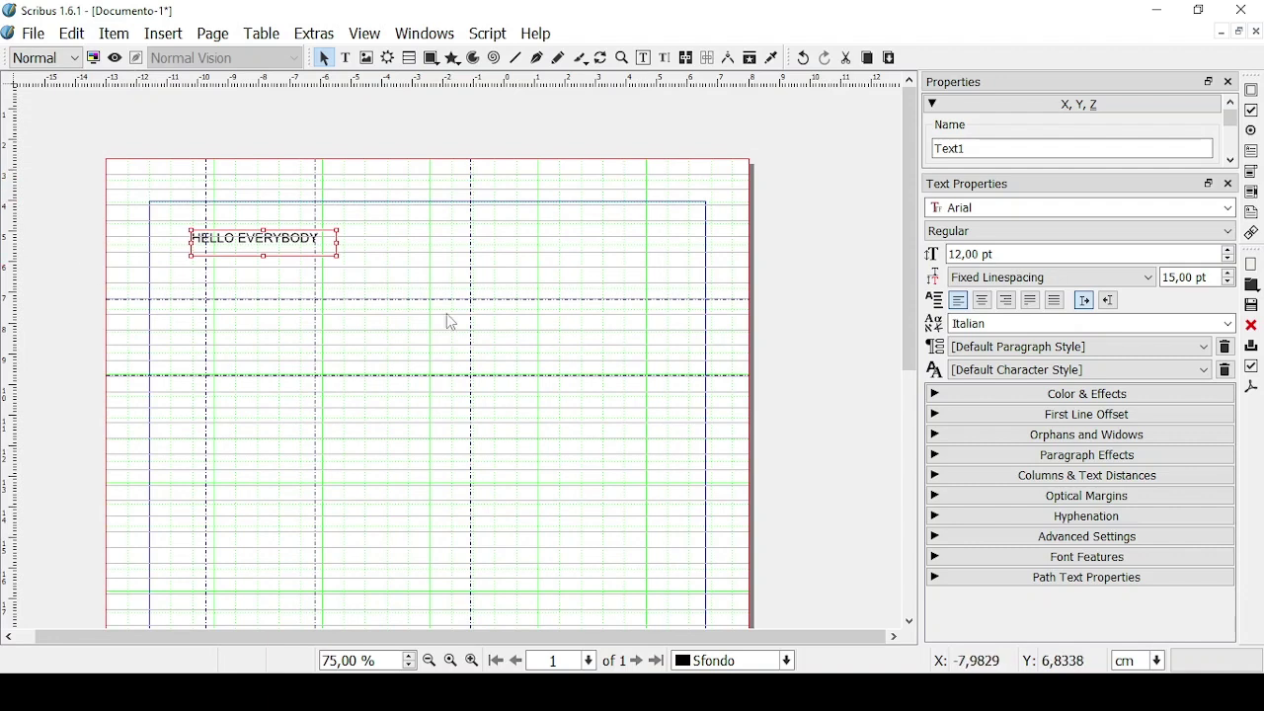
- Reset zoom to 100% and drag the HELLO EVERYBODY frame just above the upper horizontal guide
{"action": "scroll", "coordinate": [553, 310], "scroll_direction": "down", "scroll_amount": 3}
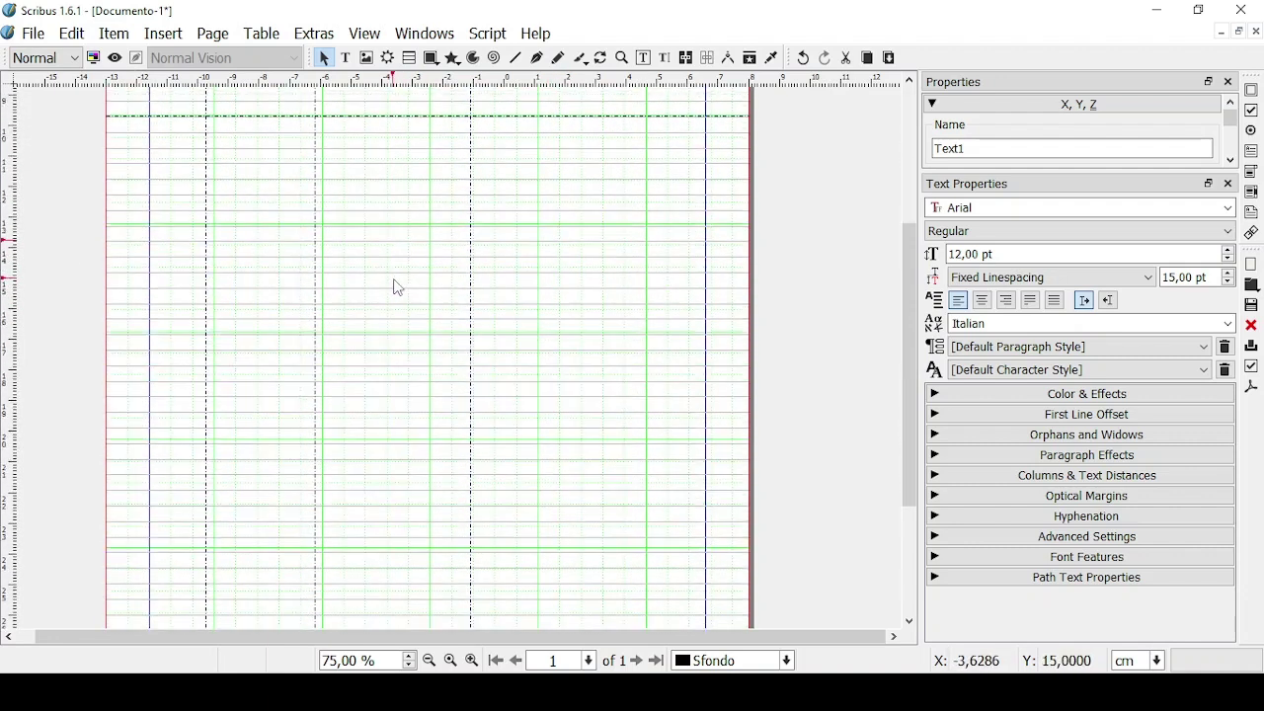
{"action": "scroll", "coordinate": [396, 286], "scroll_direction": "up", "scroll_amount": 3}
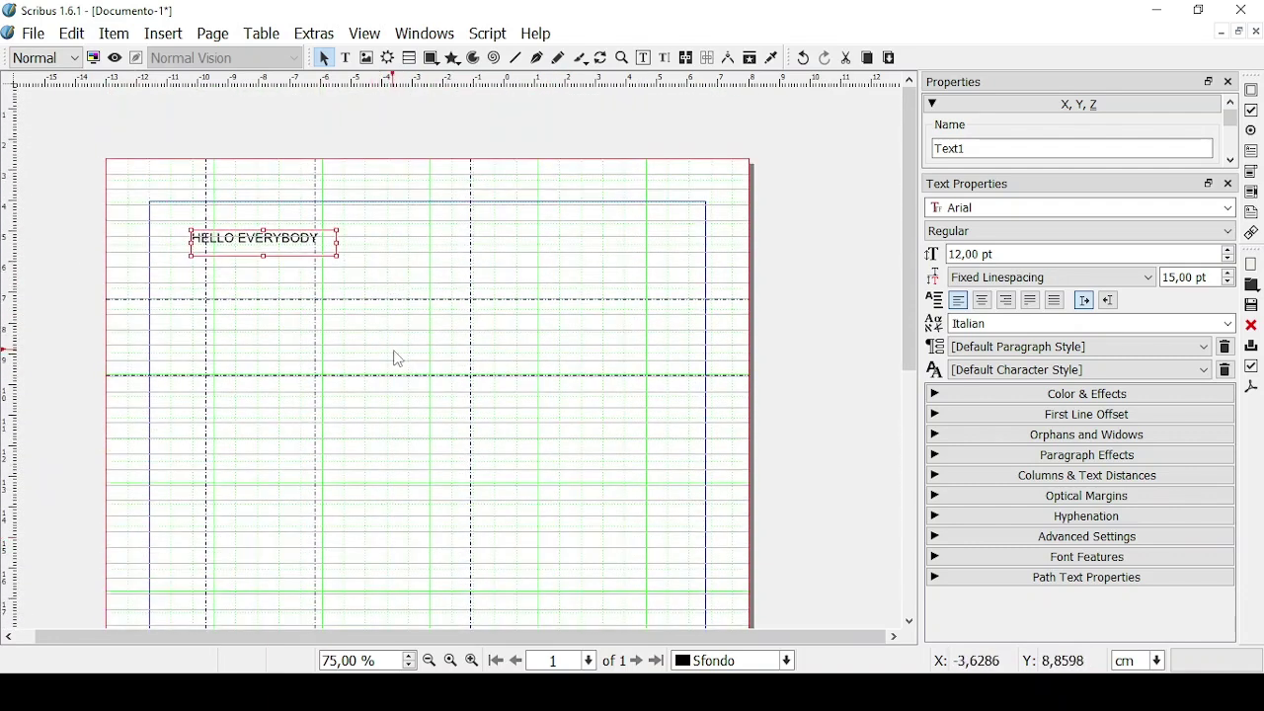
{"action": "scroll", "coordinate": [398, 358], "scroll_direction": "down", "scroll_amount": 2}
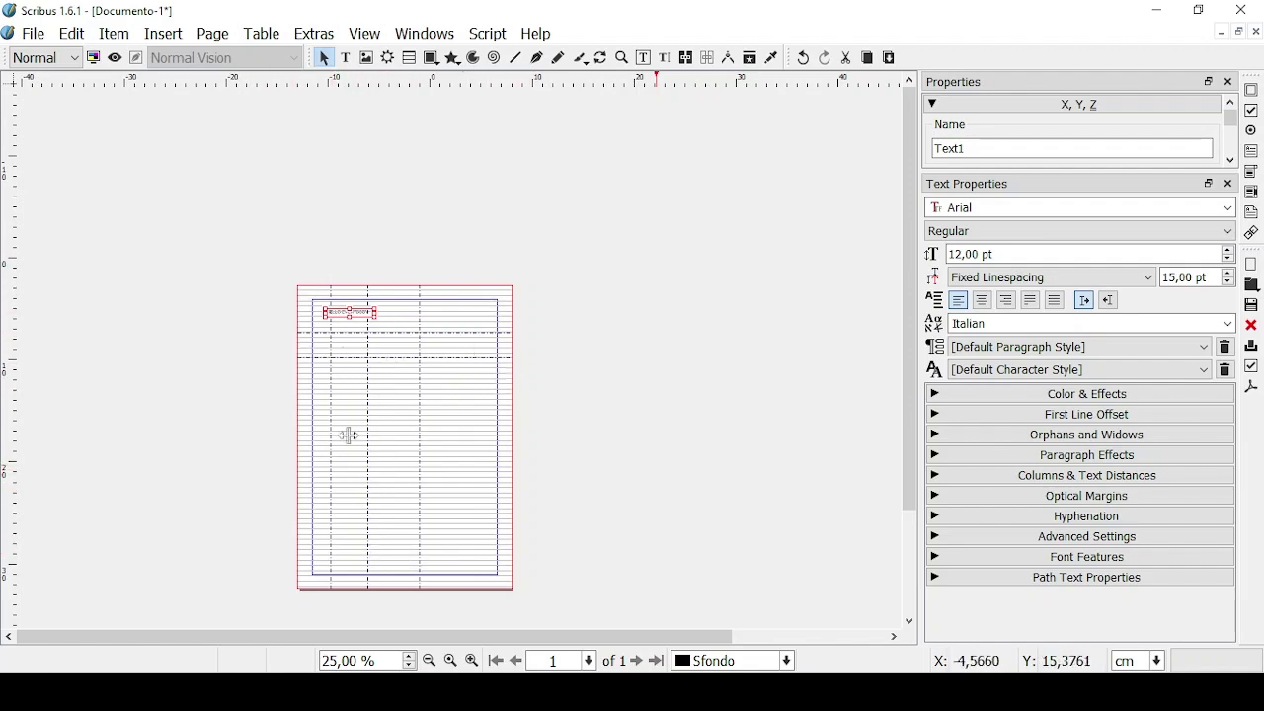
{"action": "key", "text": "ctrl+1"}
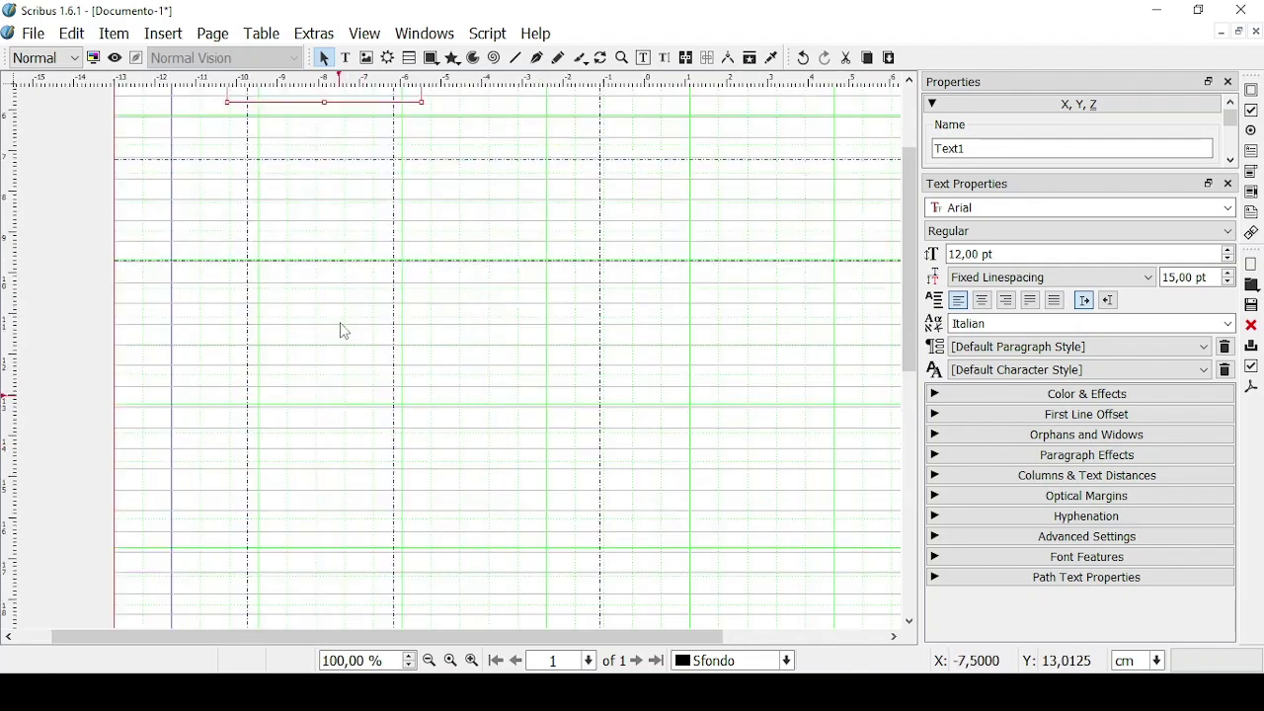
{"action": "scroll", "coordinate": [344, 331], "scroll_direction": "up", "scroll_amount": 3}
{"action": "left_click_drag", "start_coordinate": [338, 211], "coordinate": [390, 260]}
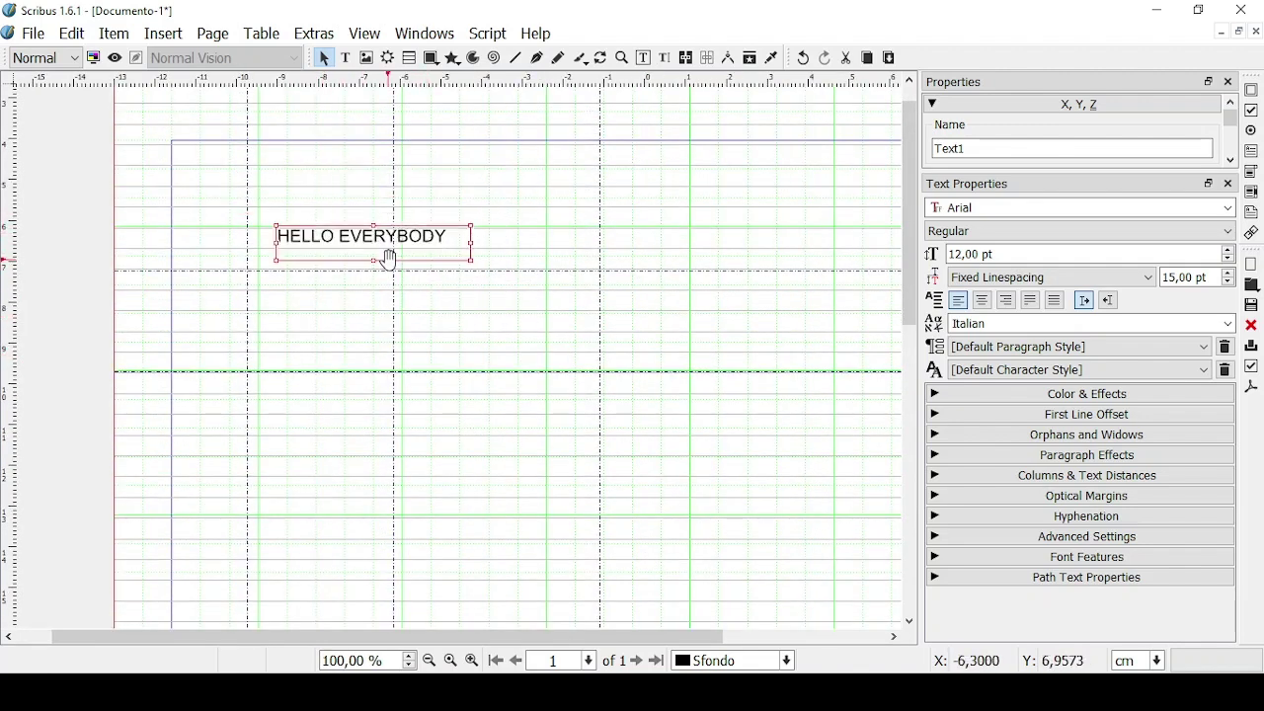
- Enable Snap to Grid, Guides and Items, then drag the frame between the horizontal guides
{"action": "right_click", "coordinate": [477, 318]}
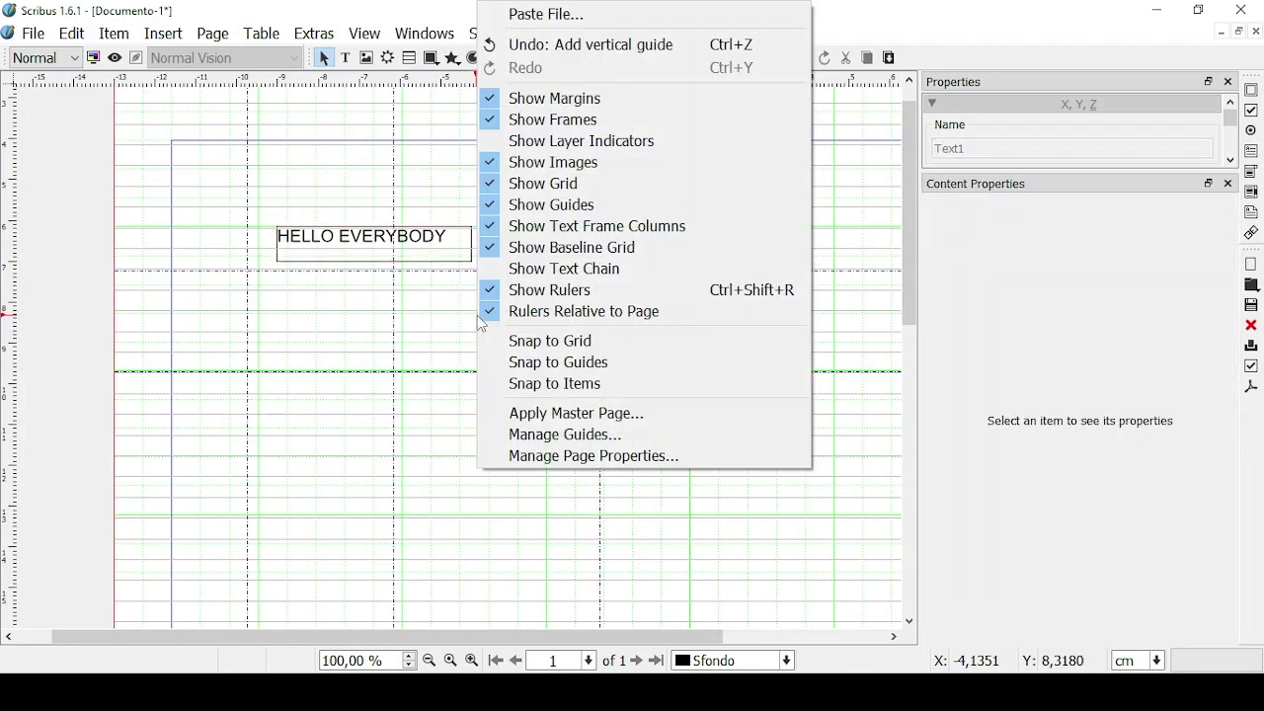
{"action": "left_click", "coordinate": [489, 346]}
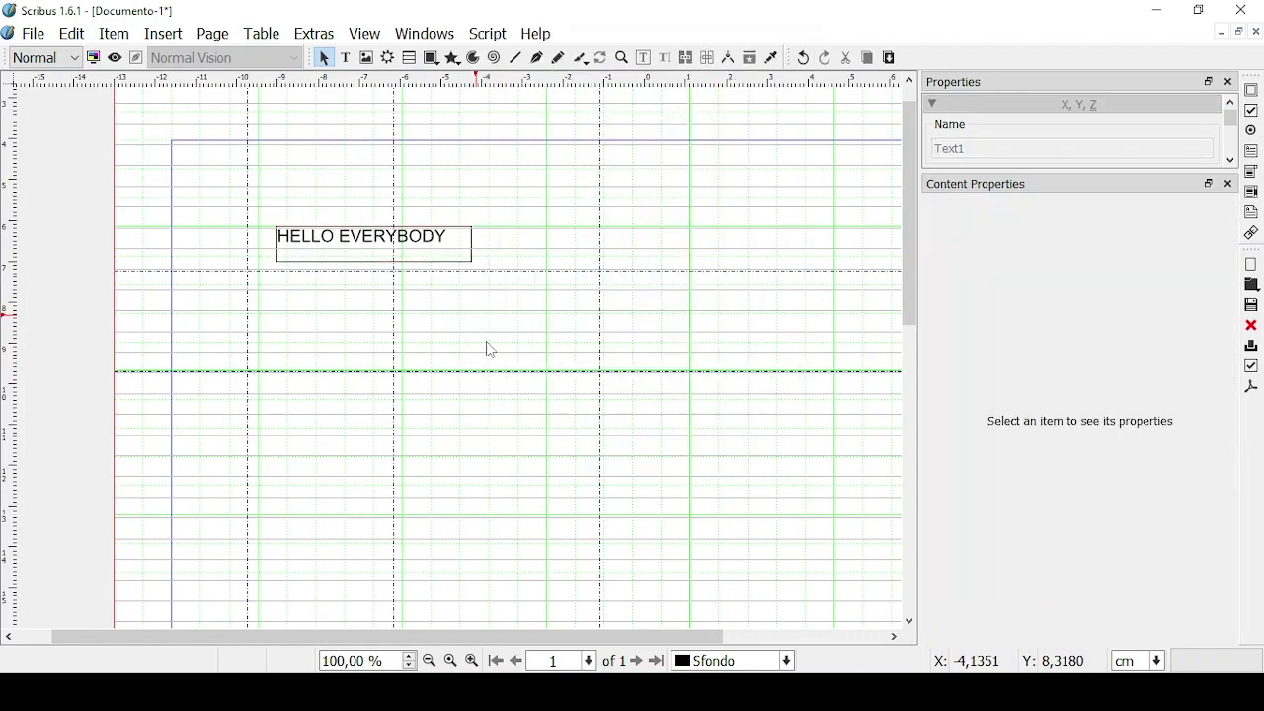
{"action": "right_click", "coordinate": [489, 349]}
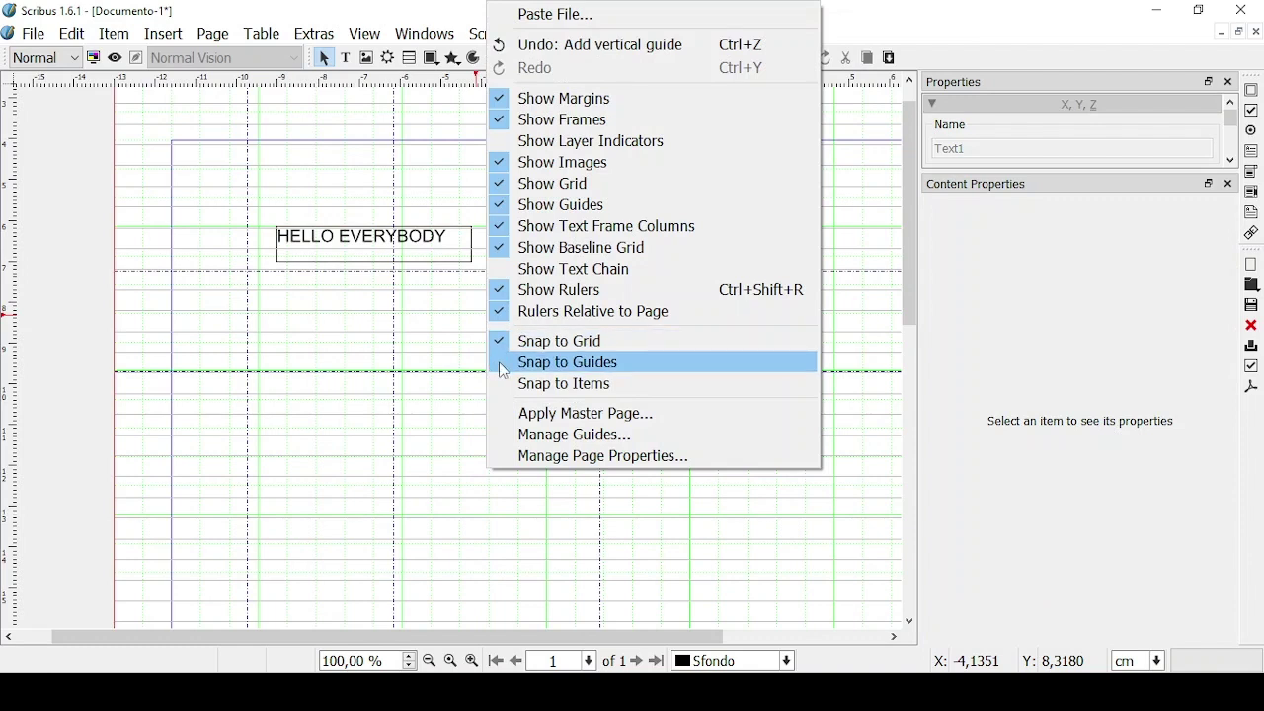
{"action": "left_click", "coordinate": [502, 369]}
{"action": "right_click", "coordinate": [497, 367]}
{"action": "left_click", "coordinate": [510, 382]}
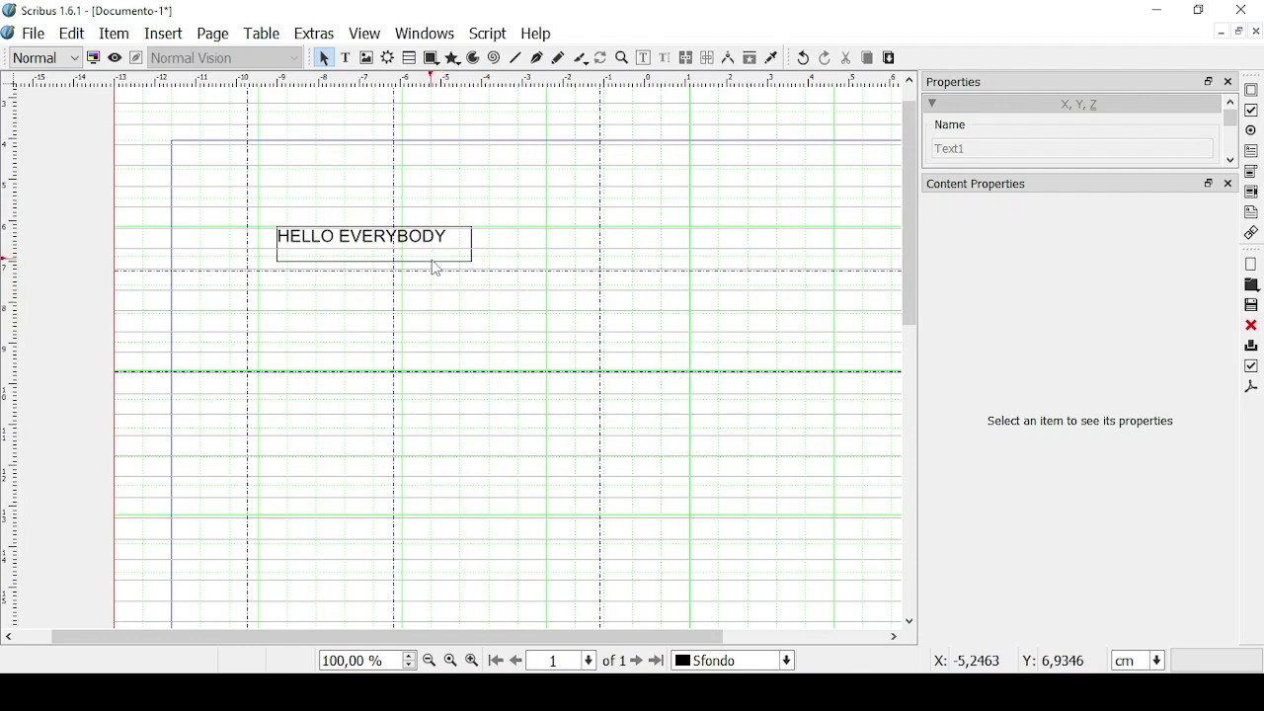
{"action": "left_click_drag", "start_coordinate": [431, 267], "coordinate": [557, 321]}
{"action": "right_click", "coordinate": [558, 326]}
{"action": "left_click", "coordinate": [561, 347]}
{"action": "right_click", "coordinate": [563, 347]}
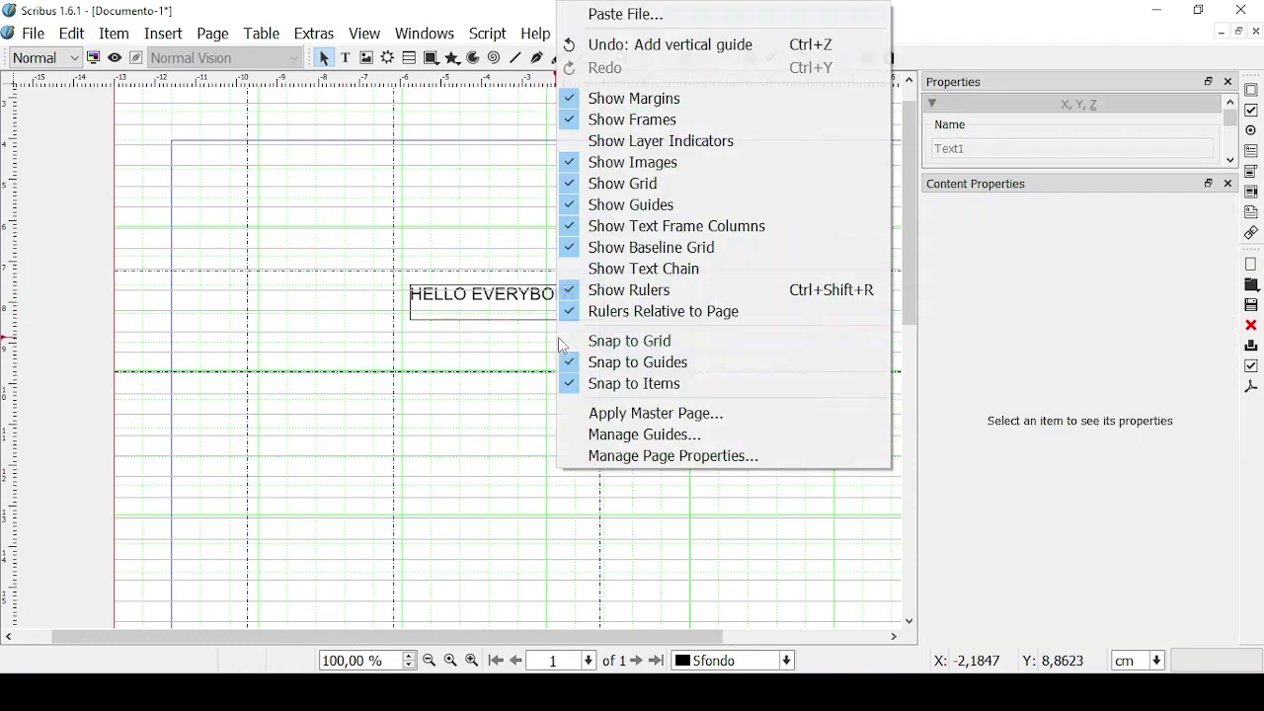
{"action": "left_click", "coordinate": [576, 372]}
{"action": "right_click", "coordinate": [576, 373]}
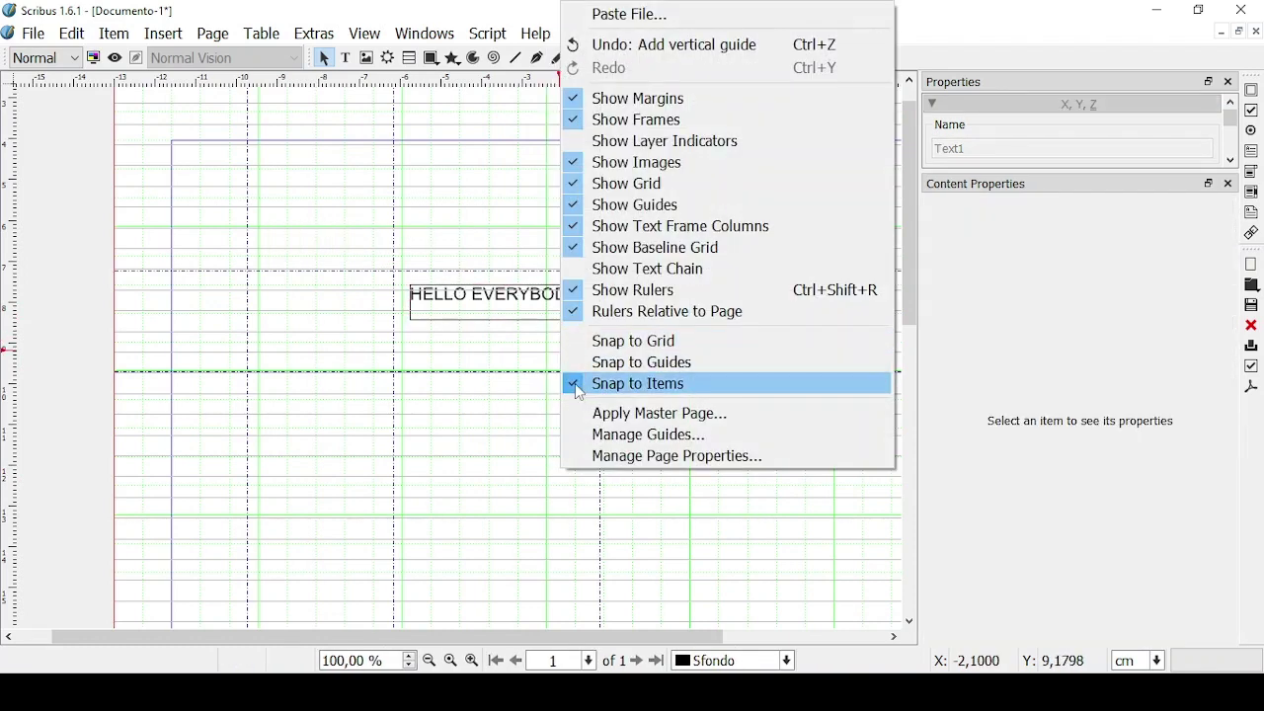
{"action": "left_click", "coordinate": [574, 383]}
{"action": "double_click", "coordinate": [556, 318]}
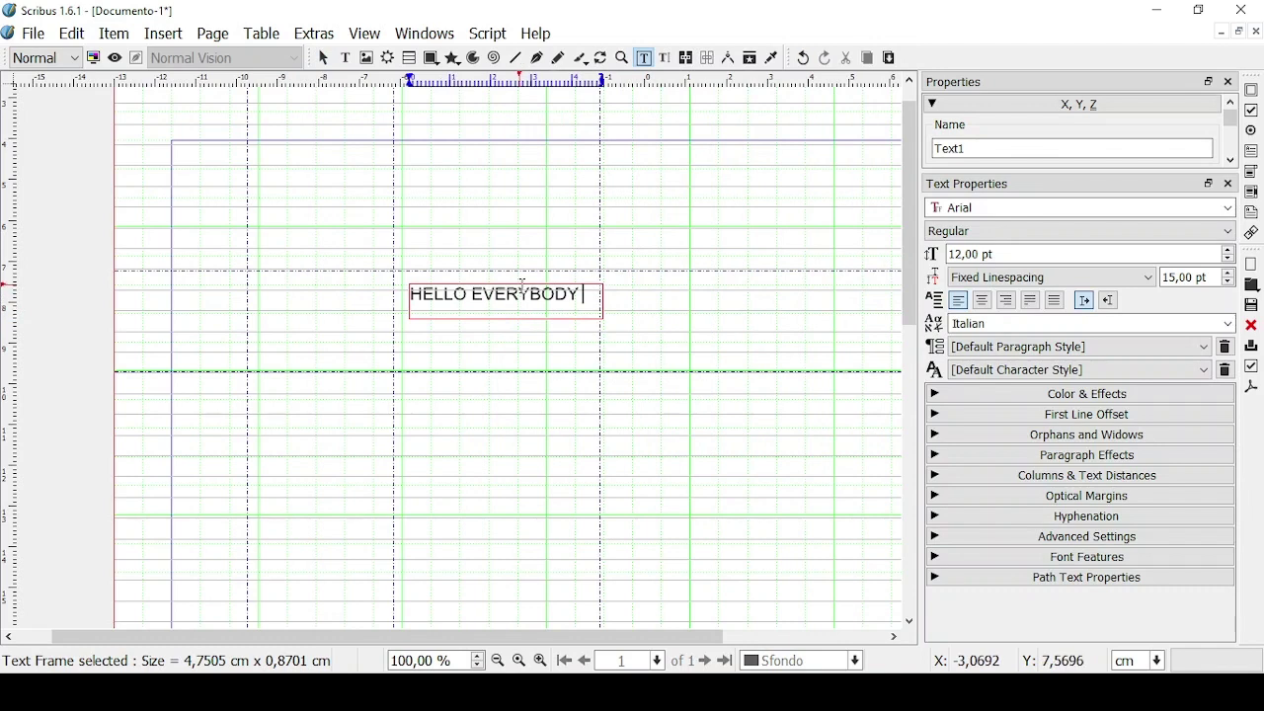
{"action": "key", "text": "Escape"}
{"action": "left_click_drag", "start_coordinate": [592, 306], "coordinate": [411, 228]}
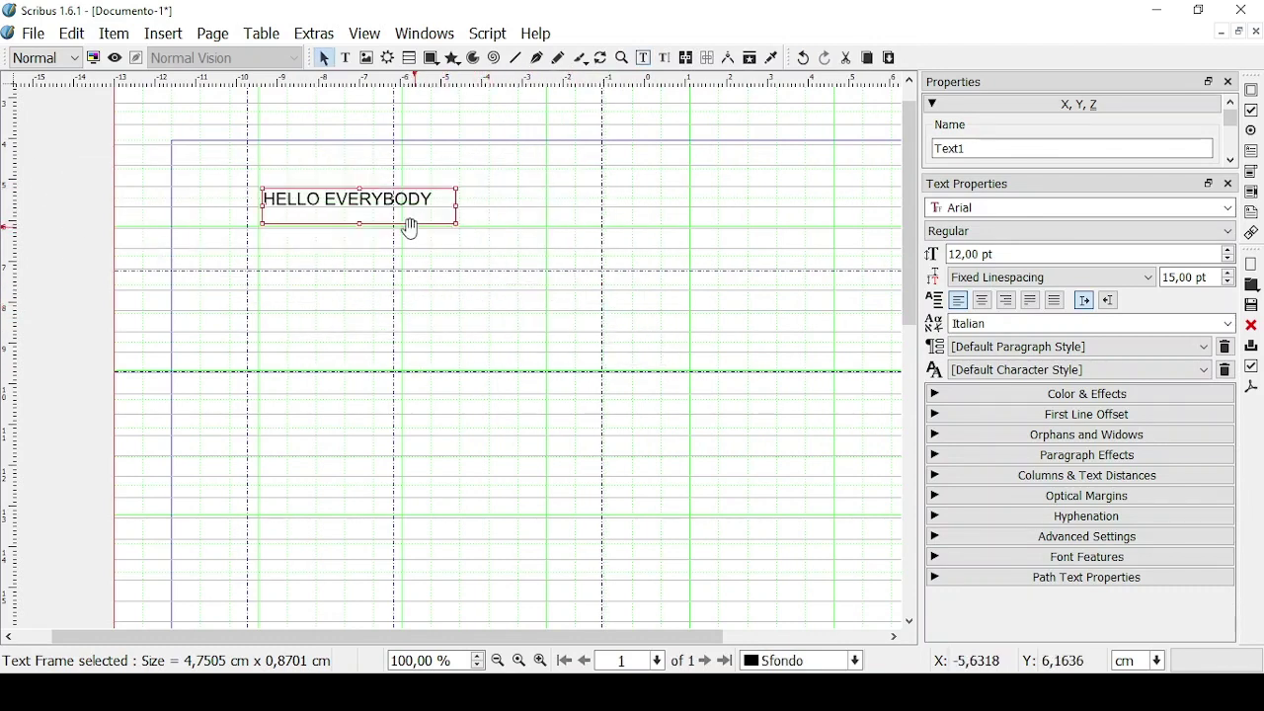
{"action": "left_click", "coordinate": [116, 61]}
{"action": "scroll", "coordinate": [468, 180], "scroll_direction": "up", "scroll_amount": 1}
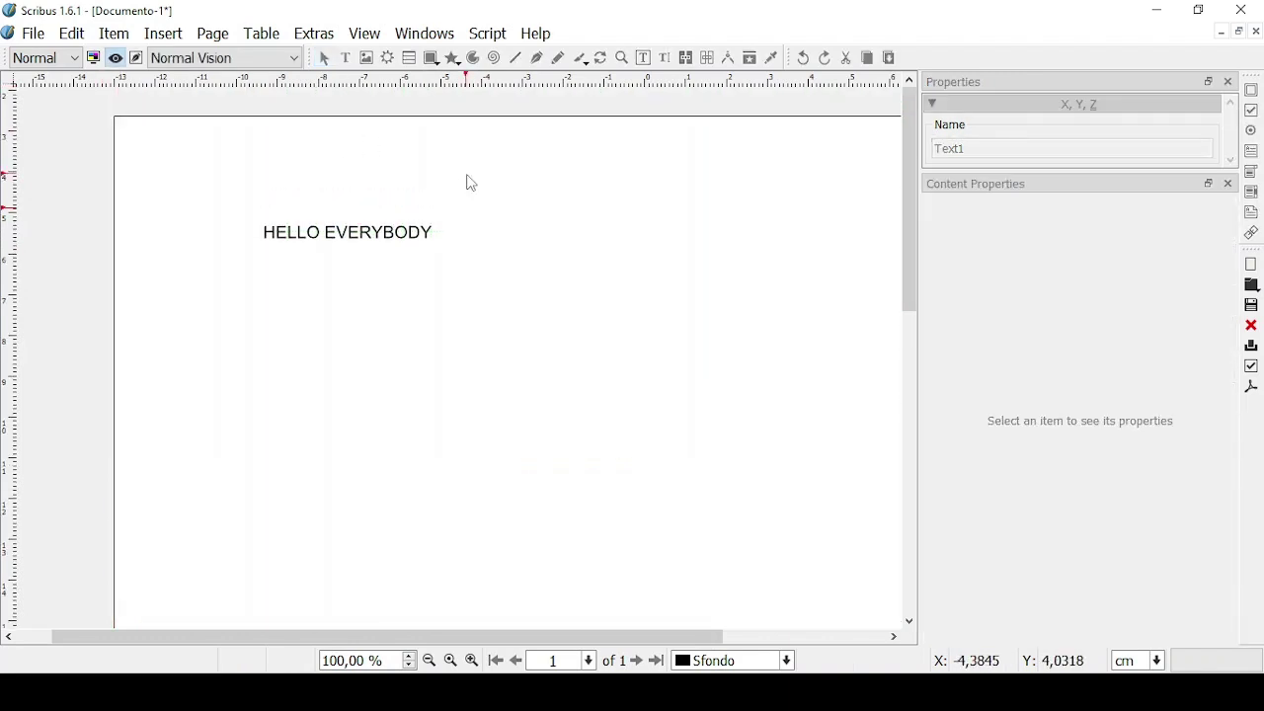
{"action": "left_click", "coordinate": [115, 58]}
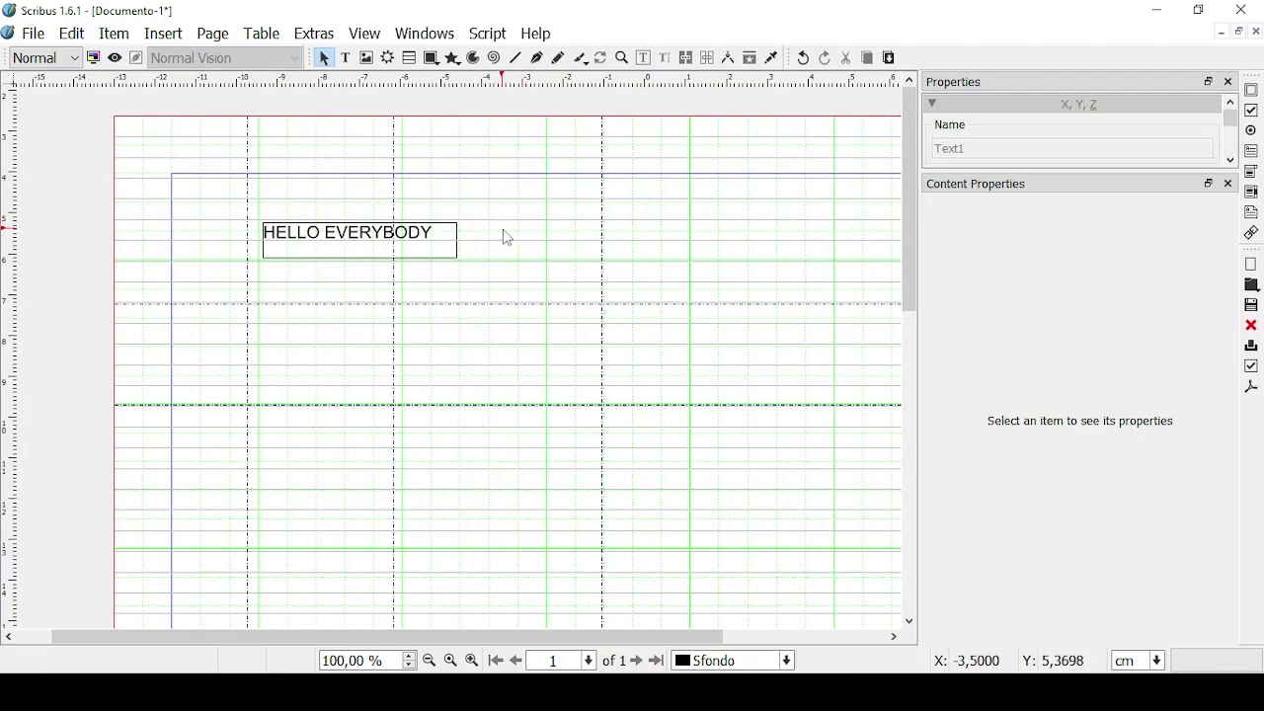
- Create a document from the Newsletter 1 template and add a horizontal guide at 32,858 mm
{"action": "left_click", "coordinate": [31, 39]}
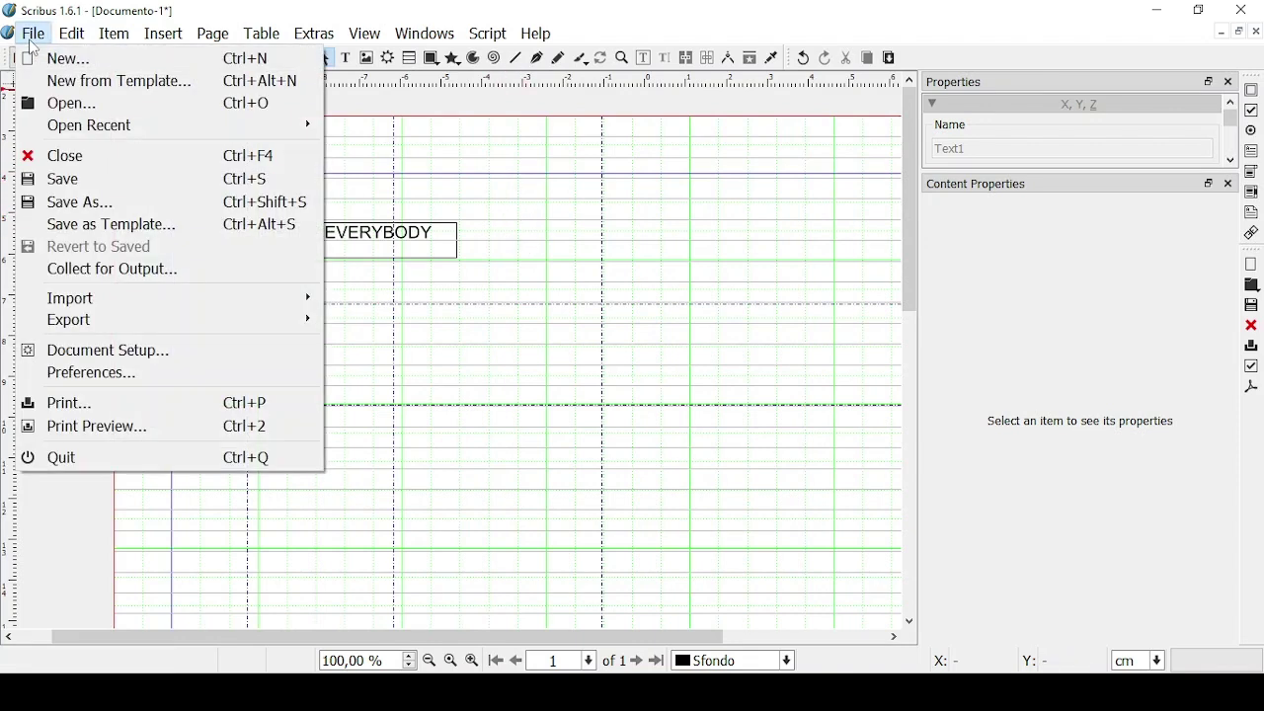
{"action": "left_click", "coordinate": [61, 81]}
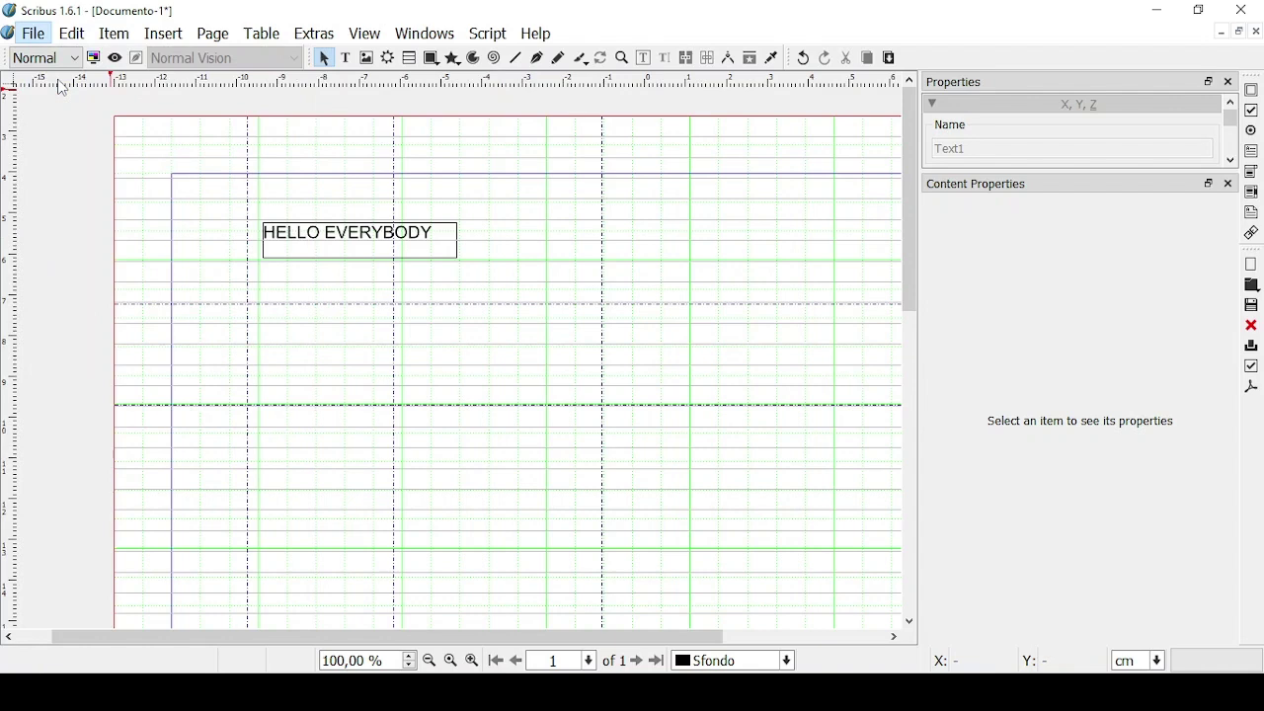
{"action": "left_click", "coordinate": [399, 264]}
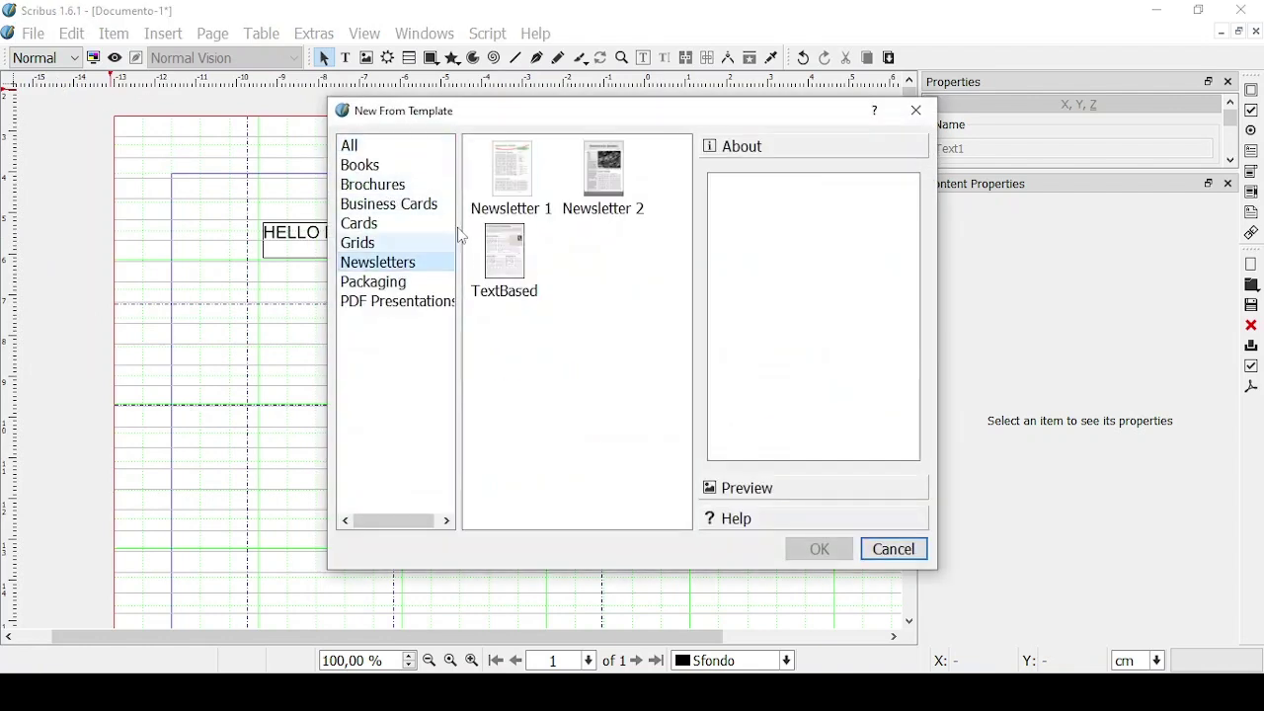
{"action": "double_click", "coordinate": [511, 173]}
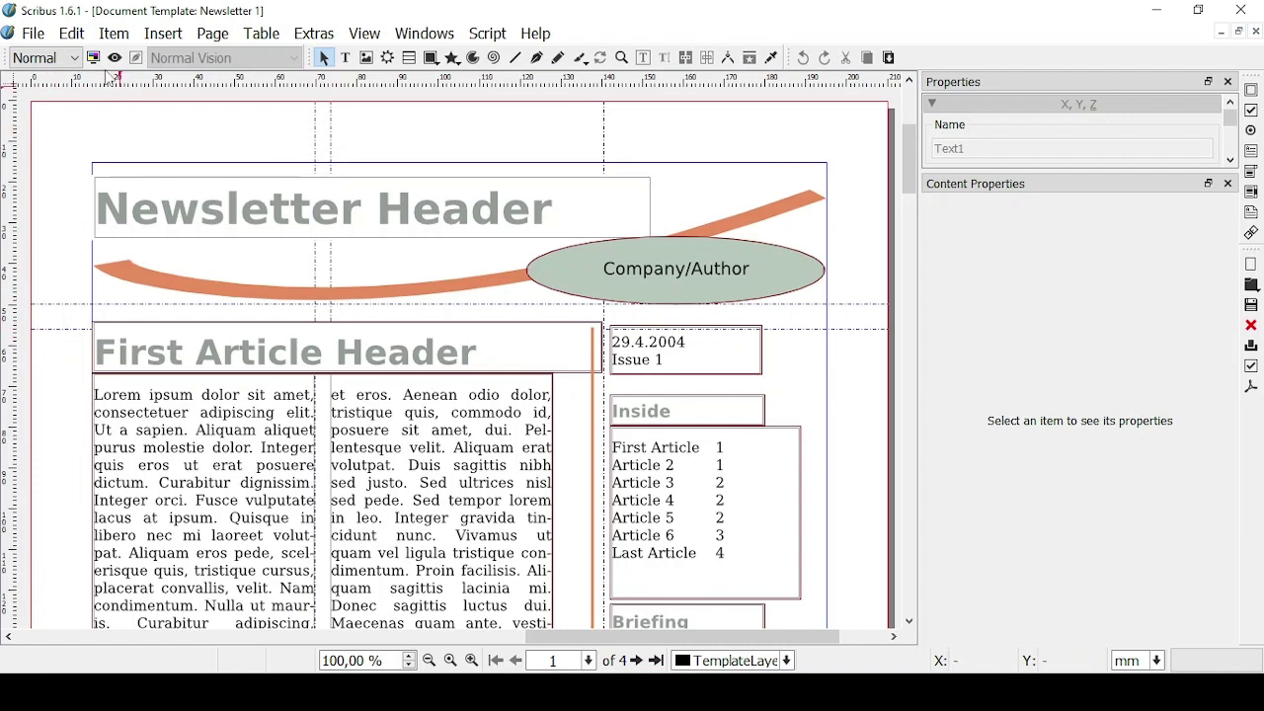
{"action": "left_click_drag", "start_coordinate": [109, 82], "coordinate": [81, 237]}
- In the Guide Manager, add a 16 mm horizontal guide and an 11 mm vertical guide
{"action": "right_click", "coordinate": [276, 155]}
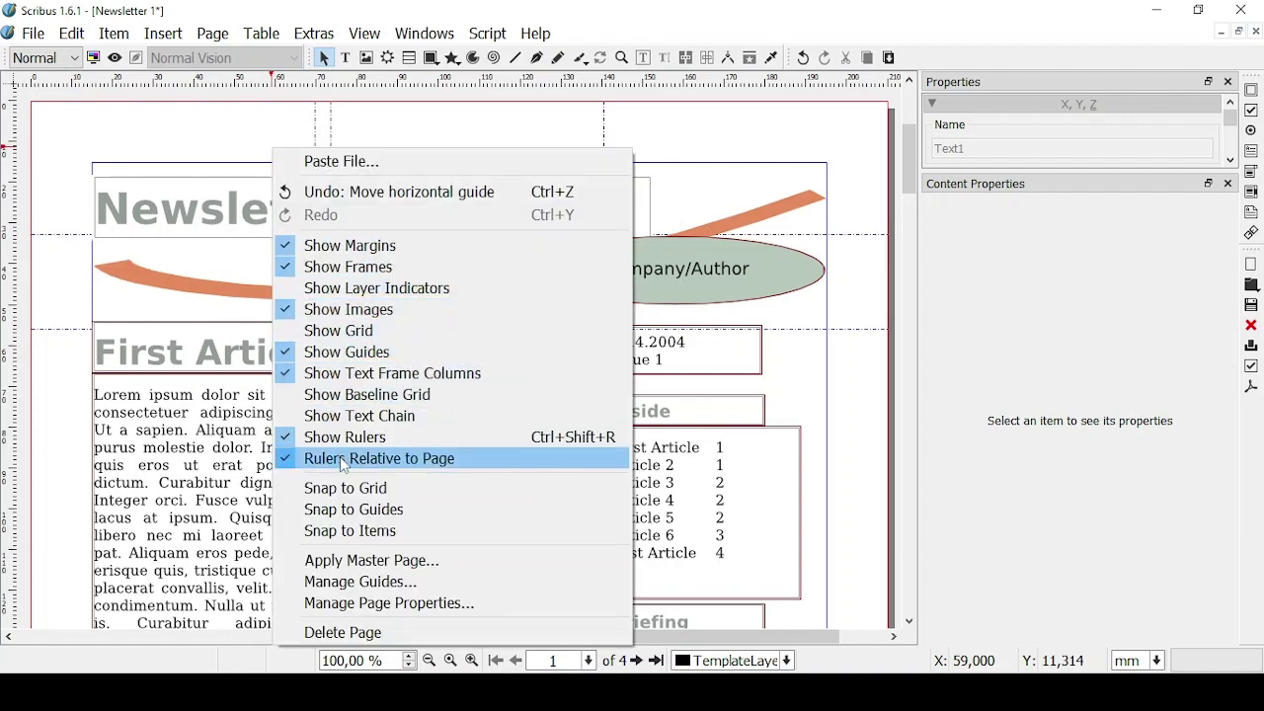
{"action": "left_click", "coordinate": [358, 584]}
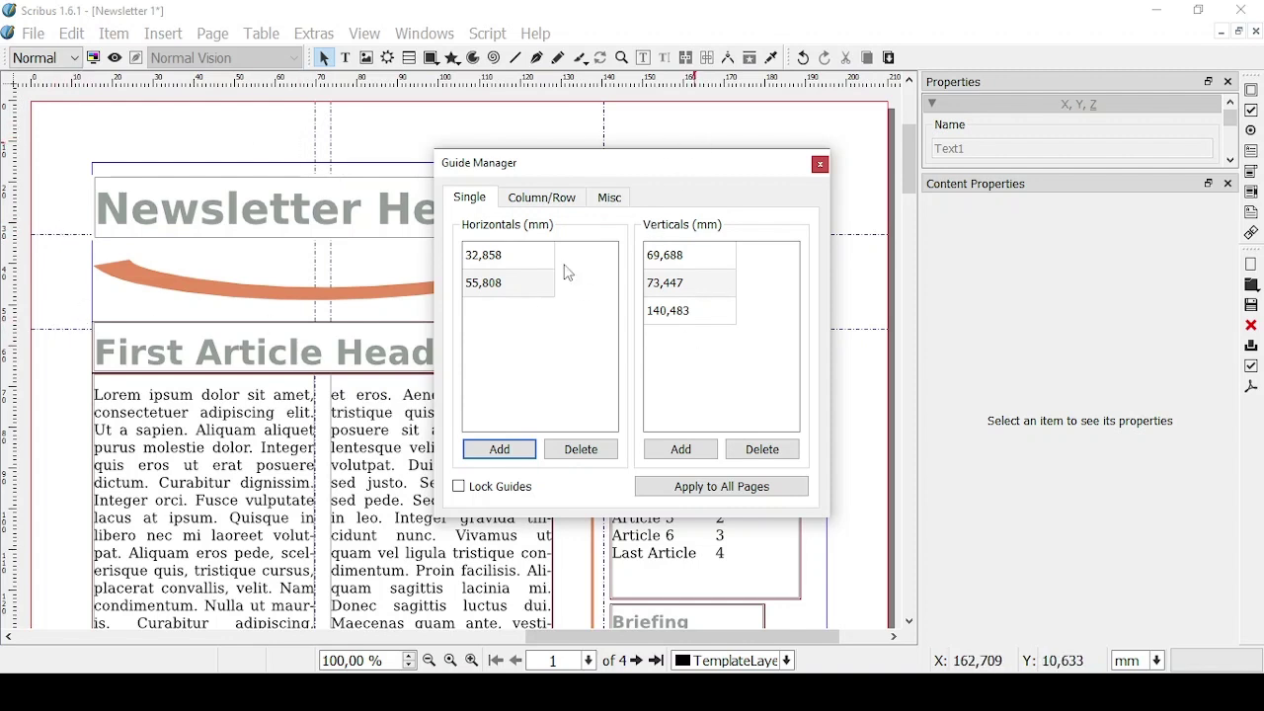
{"action": "left_click", "coordinate": [498, 449]}
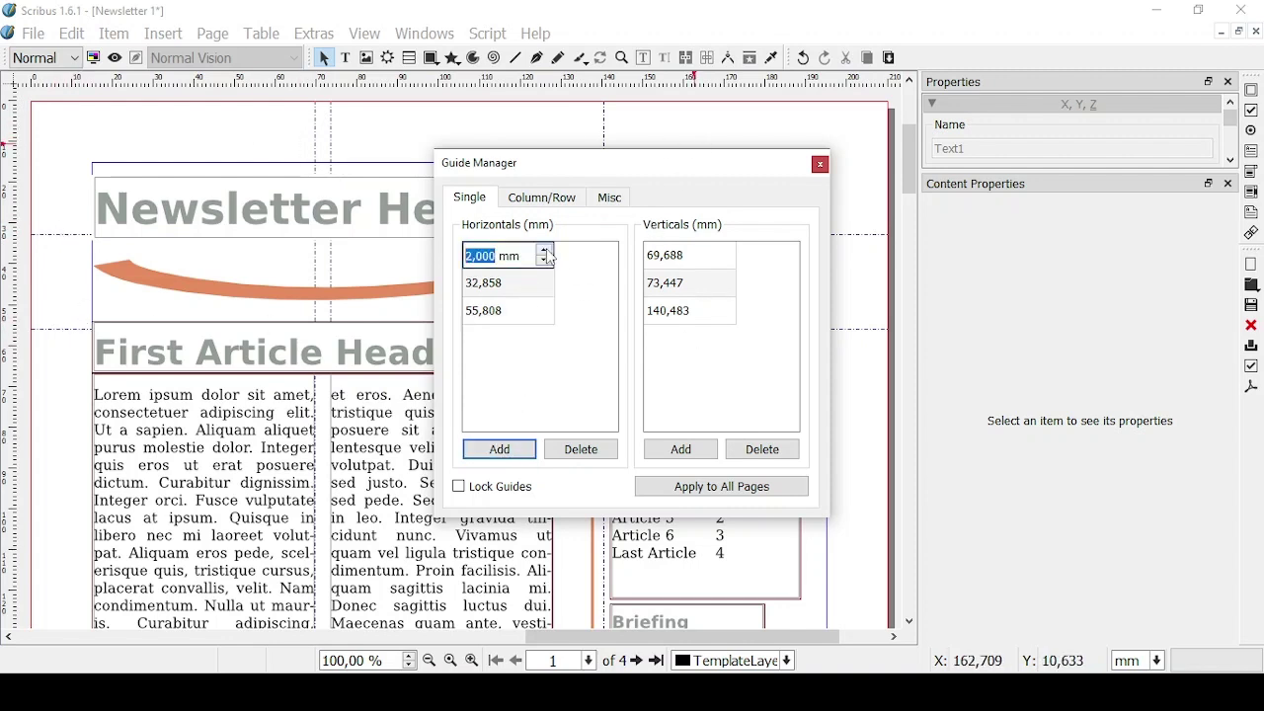
{"action": "scroll", "coordinate": [547, 258], "scroll_direction": "up", "scroll_amount": 8}
{"action": "key", "text": "Return"}
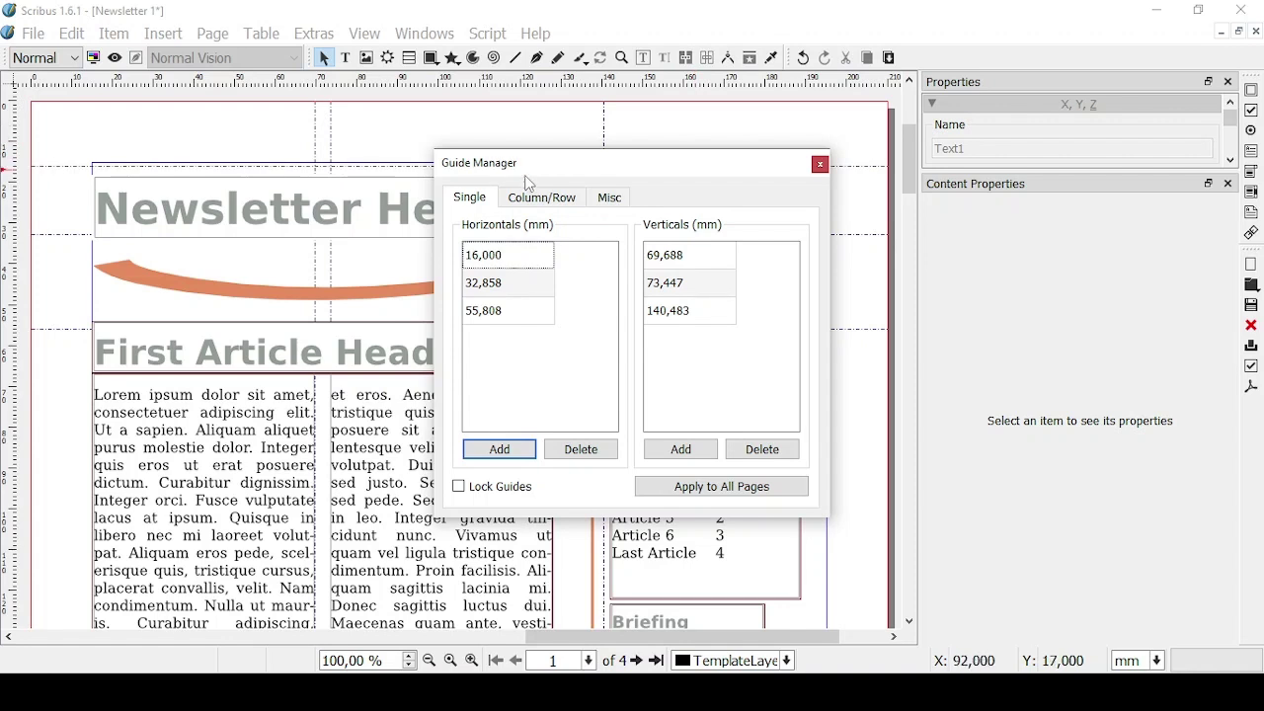
{"action": "left_click", "coordinate": [681, 449]}
{"action": "type", "text": "11"}
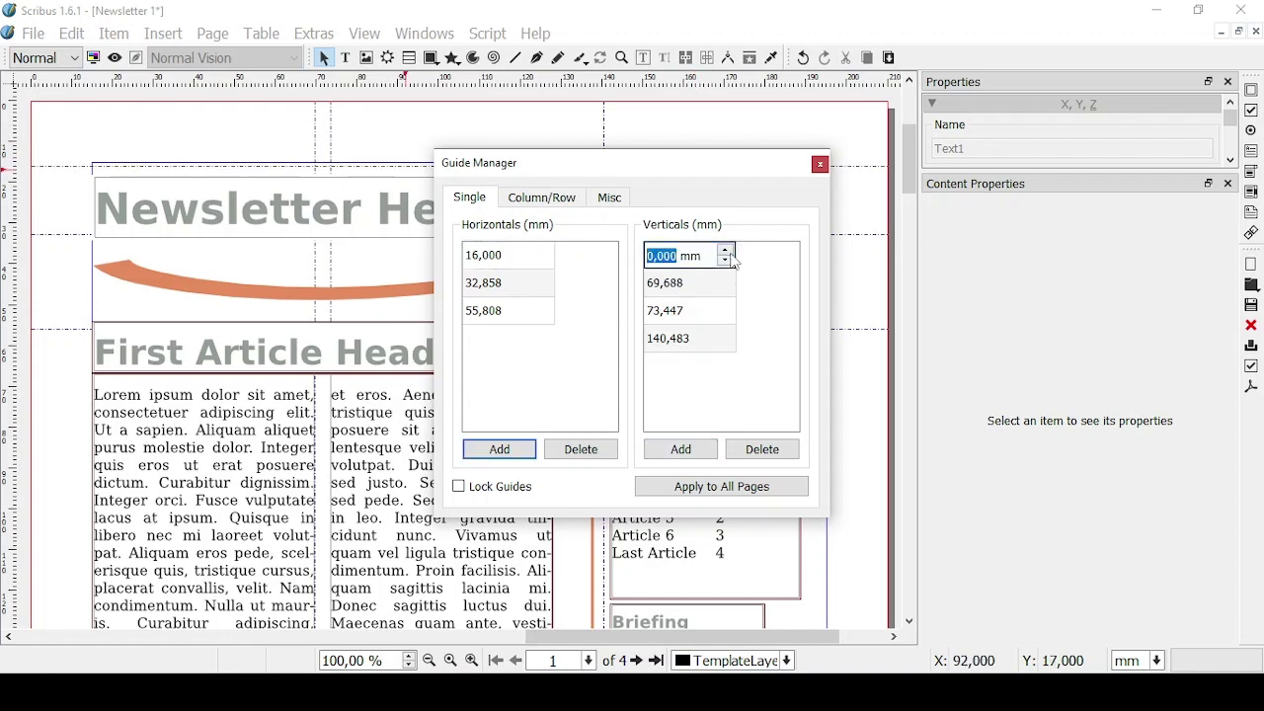
{"action": "left_click", "coordinate": [681, 449]}
{"action": "left_click", "coordinate": [121, 347]}
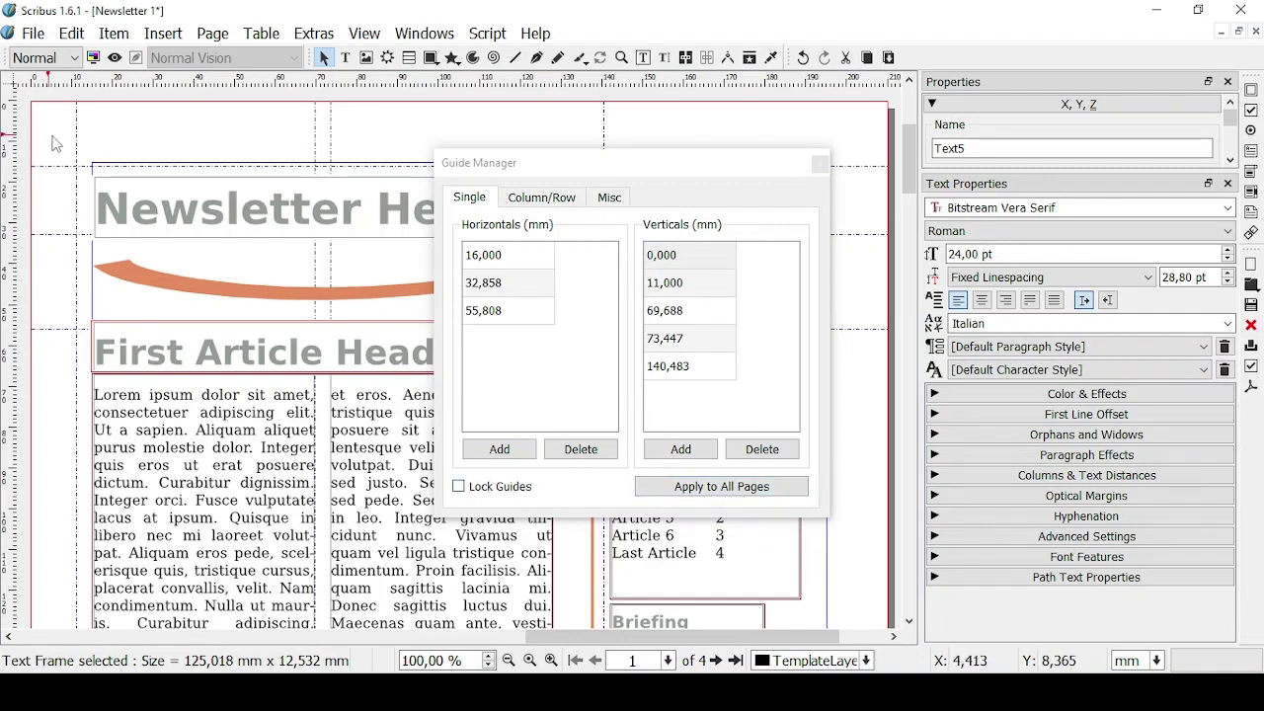
- Create 23 horizontal and 10 vertical guides, giving the horizontals a 5 mm margin-based gap
{"action": "left_click", "coordinate": [541, 196]}
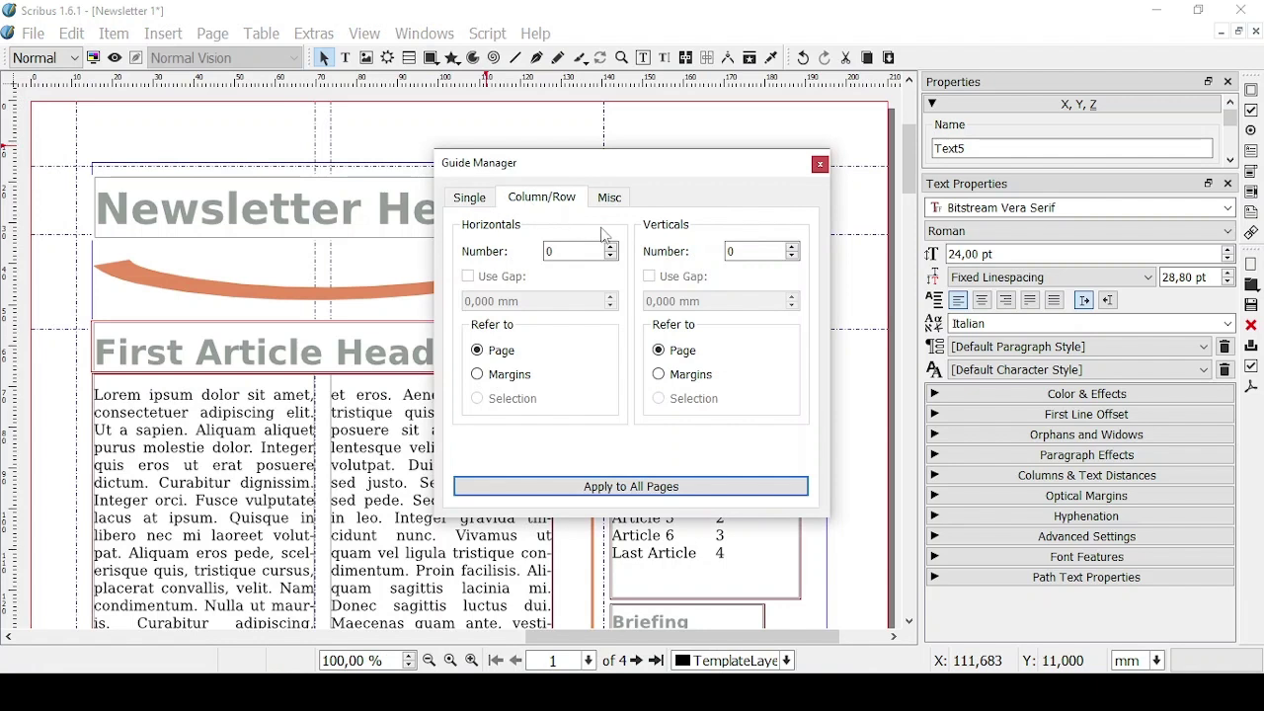
{"action": "left_click_drag", "start_coordinate": [612, 248], "coordinate": [612, 253]}
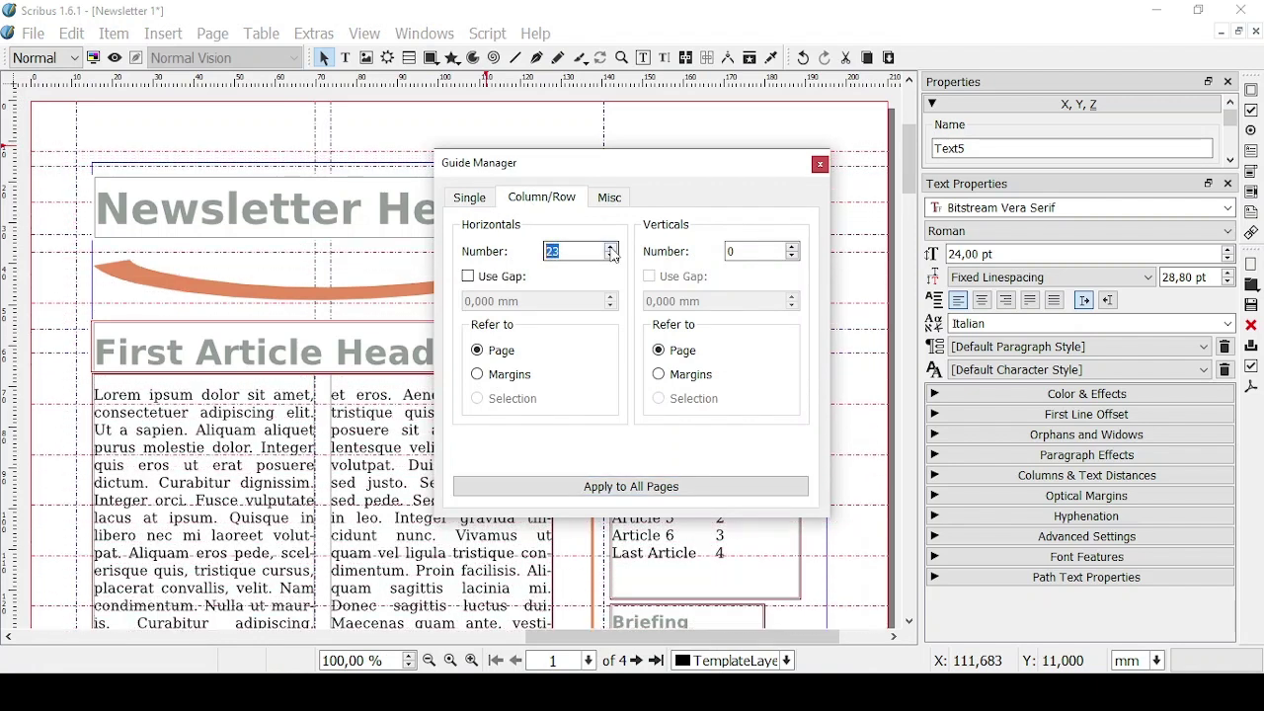
{"action": "left_click_drag", "start_coordinate": [794, 247], "coordinate": [796, 246]}
{"action": "left_click", "coordinate": [468, 277]}
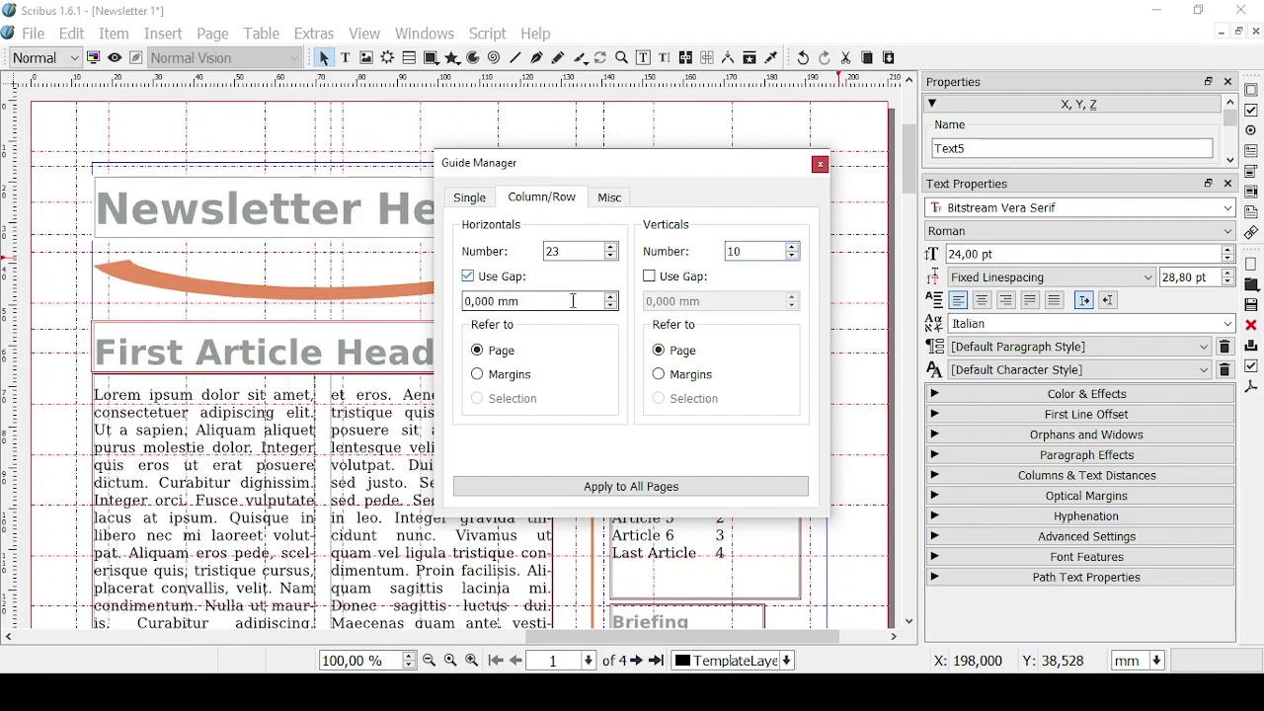
{"action": "left_click_drag", "start_coordinate": [612, 299], "coordinate": [612, 298]}
{"action": "left_click", "coordinate": [517, 380]}
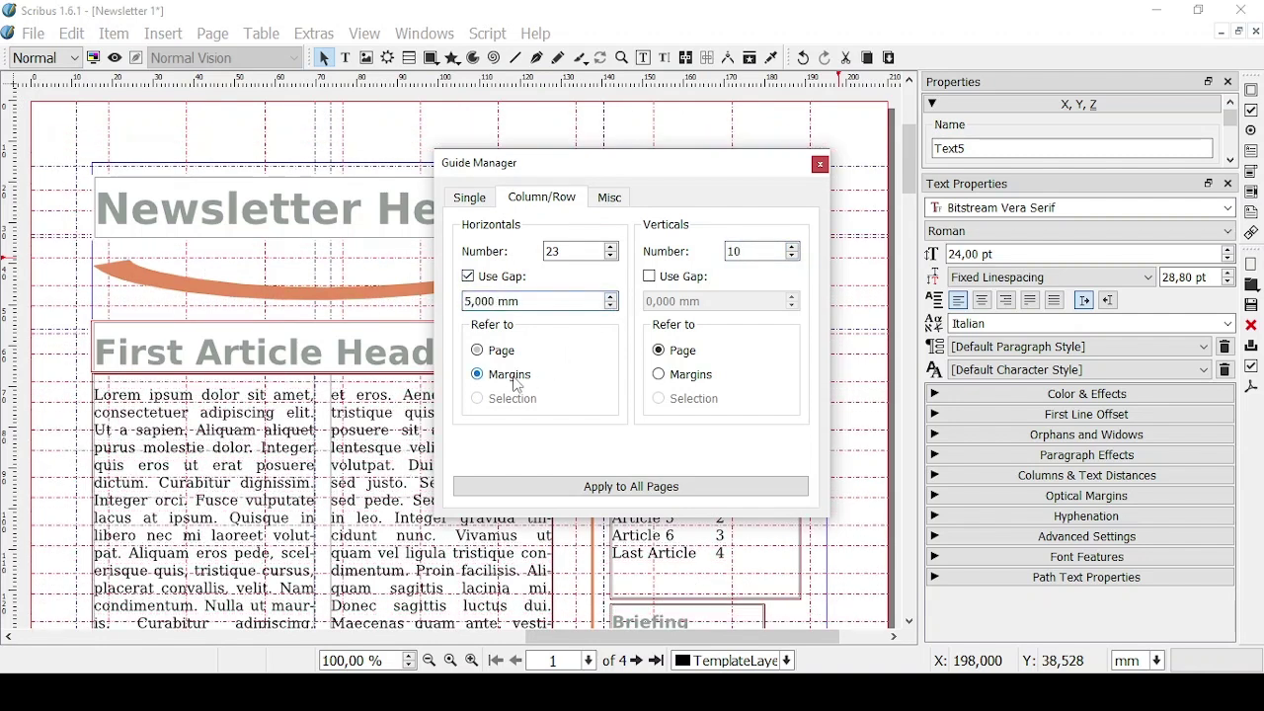
- Give the 10 vertical guides a 6 mm gap measured from the margins
{"action": "left_click", "coordinate": [650, 277]}
{"action": "left_click_drag", "start_coordinate": [793, 299], "coordinate": [793, 299]}
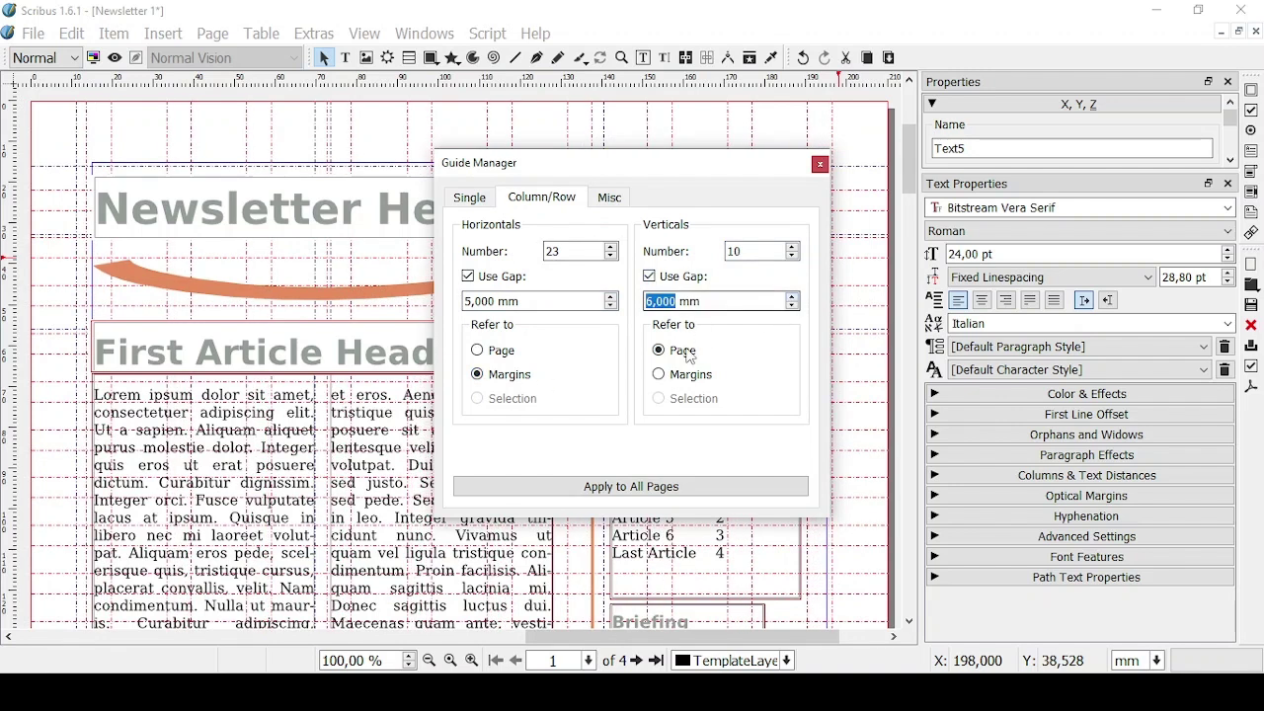
{"action": "left_click", "coordinate": [680, 378]}
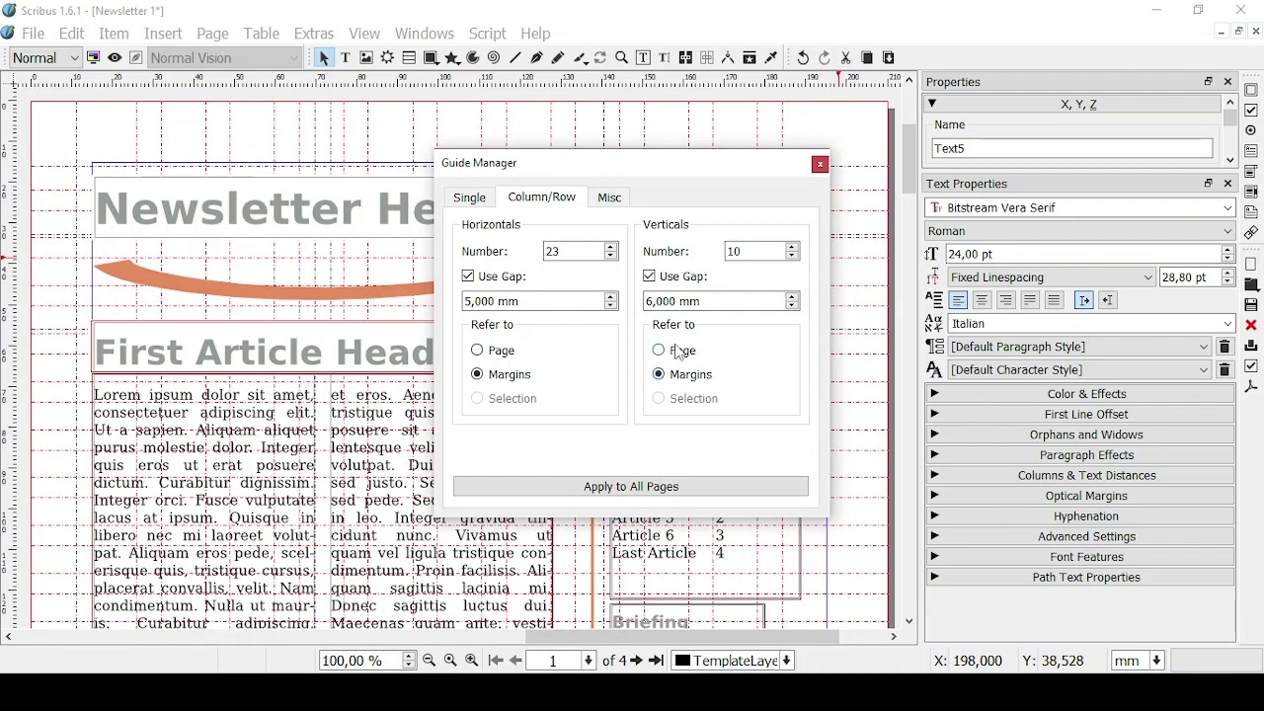
{"action": "left_click", "coordinate": [654, 295]}
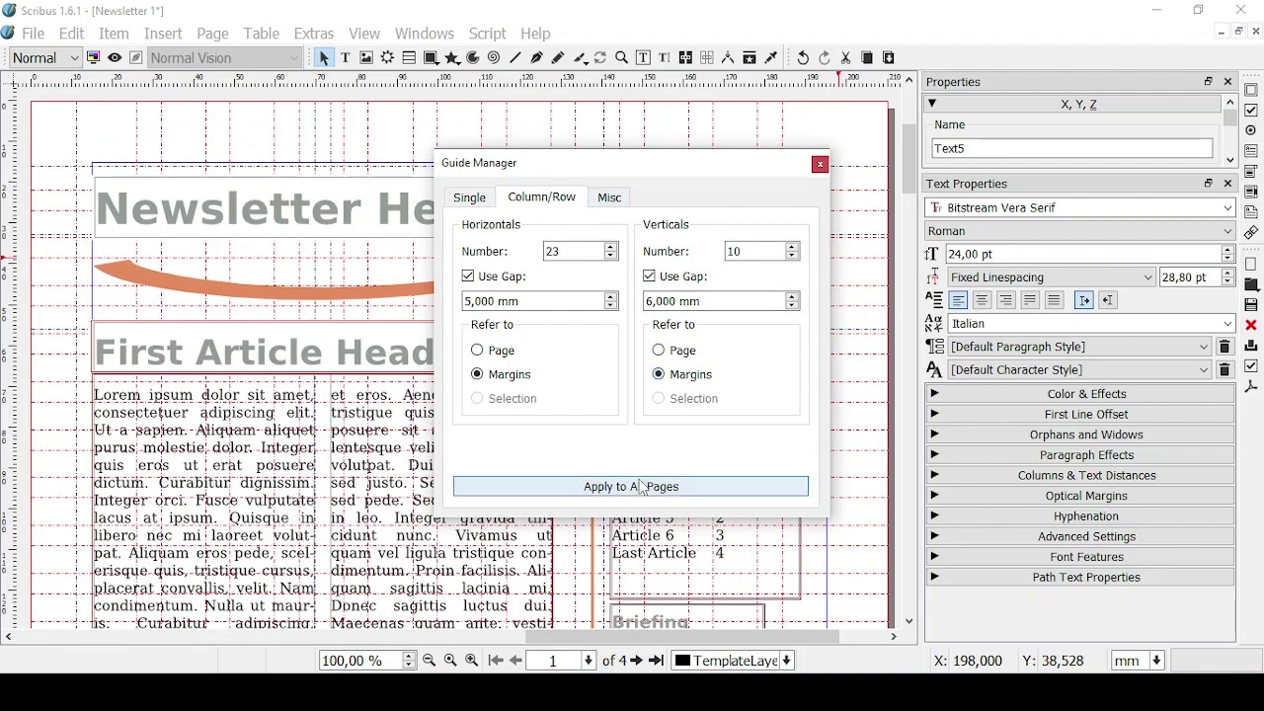
{"action": "left_click", "coordinate": [620, 202]}
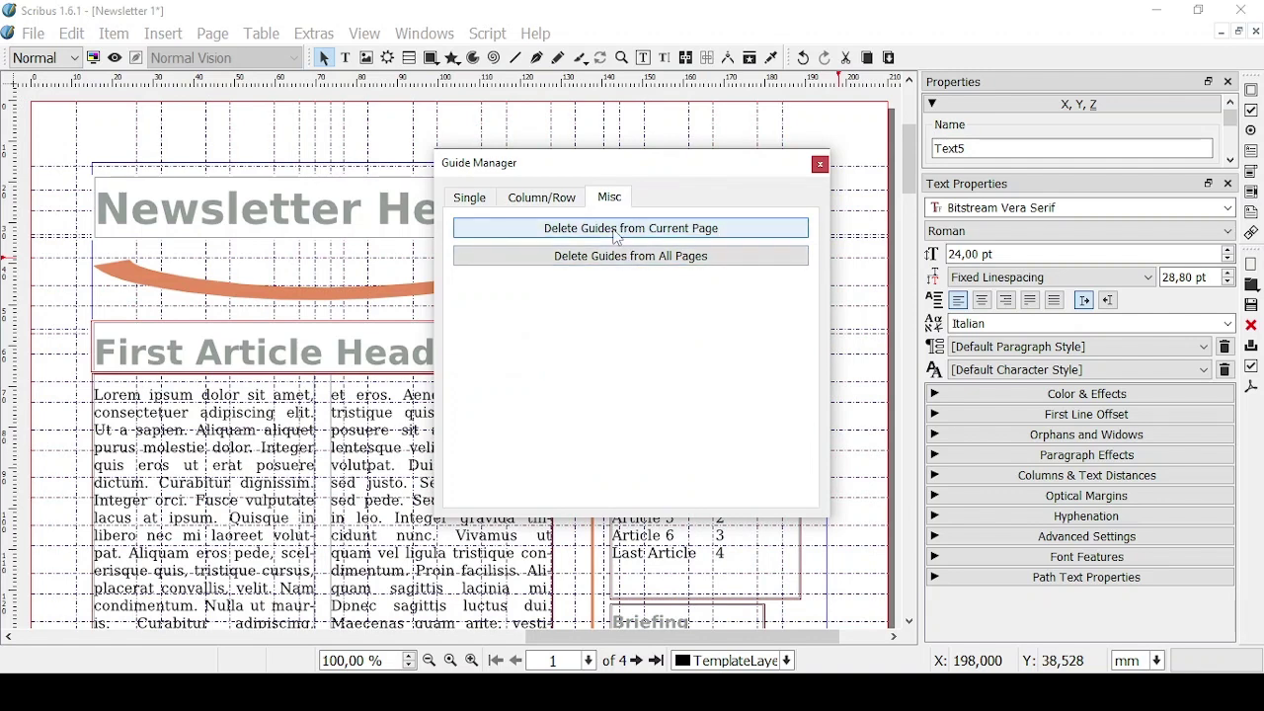
- Delete all guides from the current page, then hide text frame columns and frame outlines
{"action": "left_click", "coordinate": [617, 237]}
{"action": "left_click", "coordinate": [820, 164]}
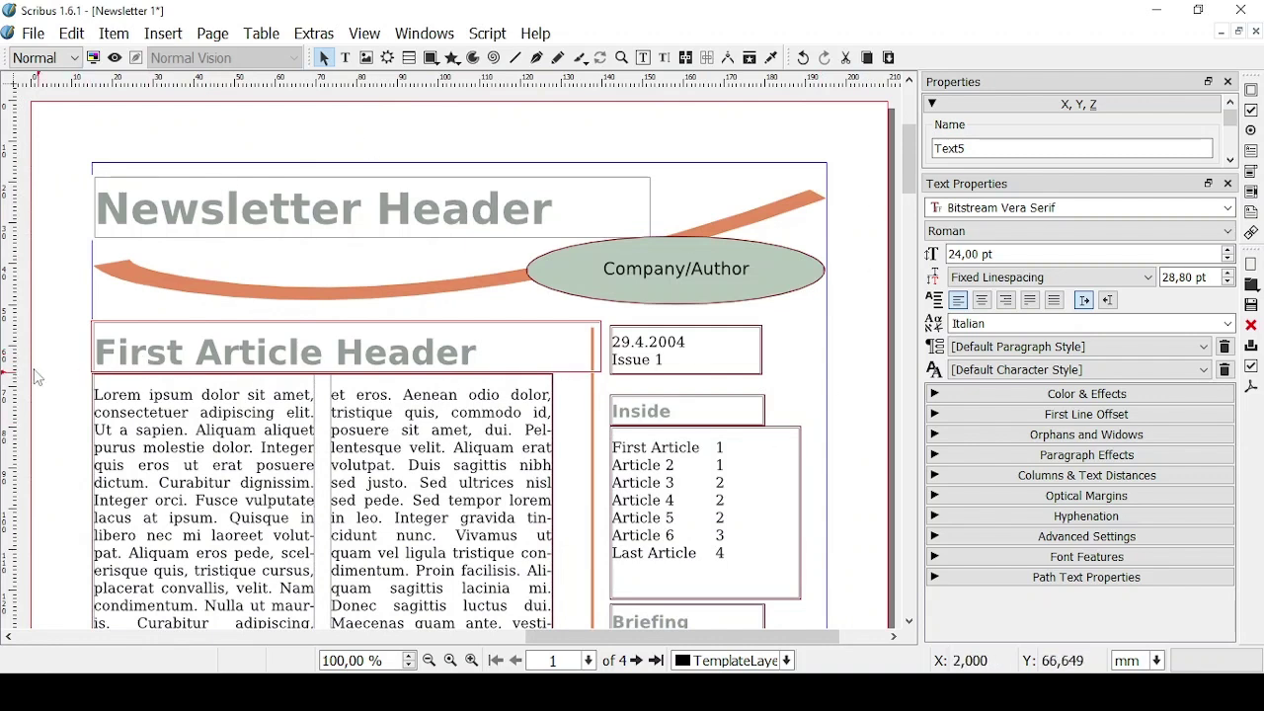
{"action": "left_click", "coordinate": [364, 34]}
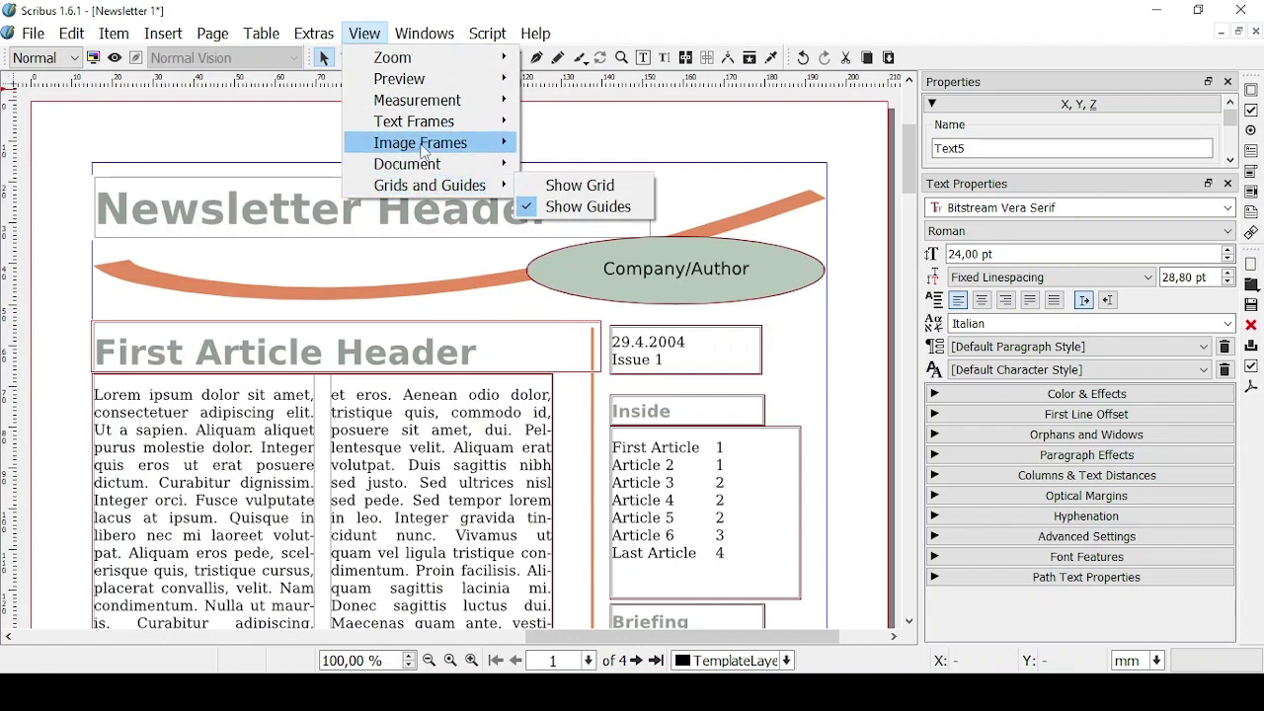
{"action": "mouse_move", "coordinate": [499, 122]}
{"action": "left_click", "coordinate": [529, 145]}
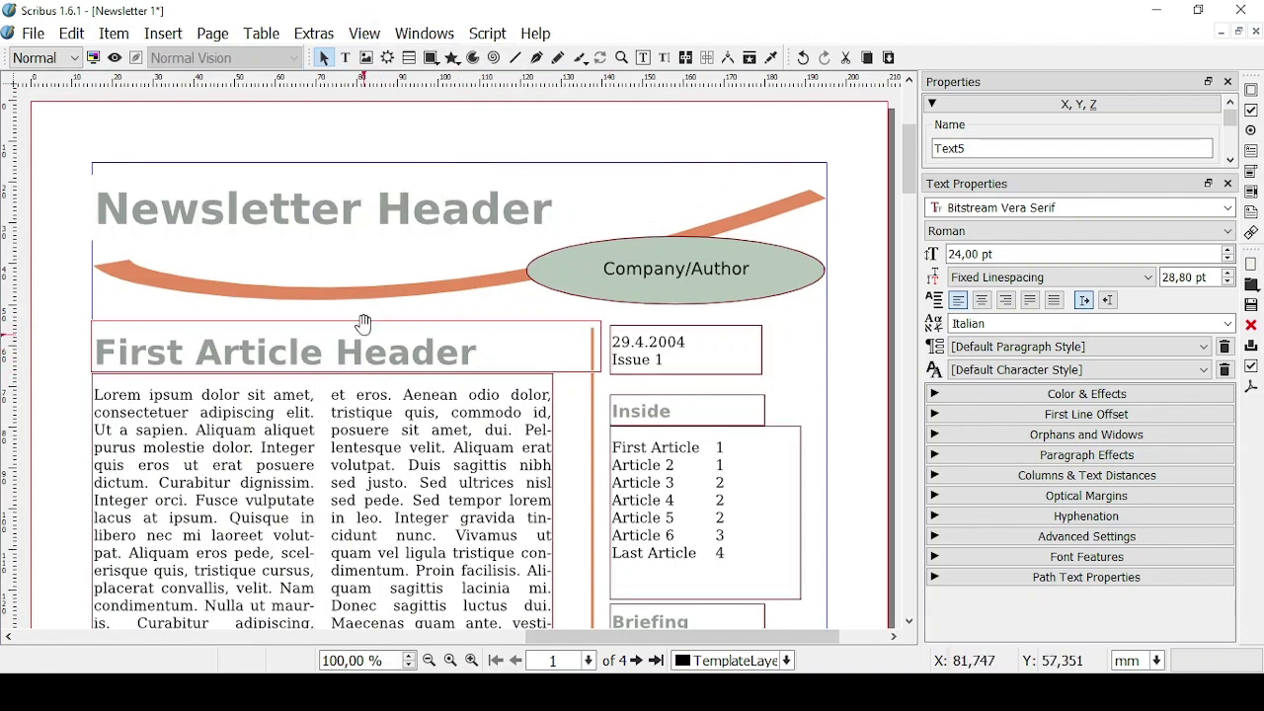
{"action": "left_click", "coordinate": [364, 33]}
{"action": "mouse_move", "coordinate": [409, 161]}
{"action": "left_click", "coordinate": [527, 205]}
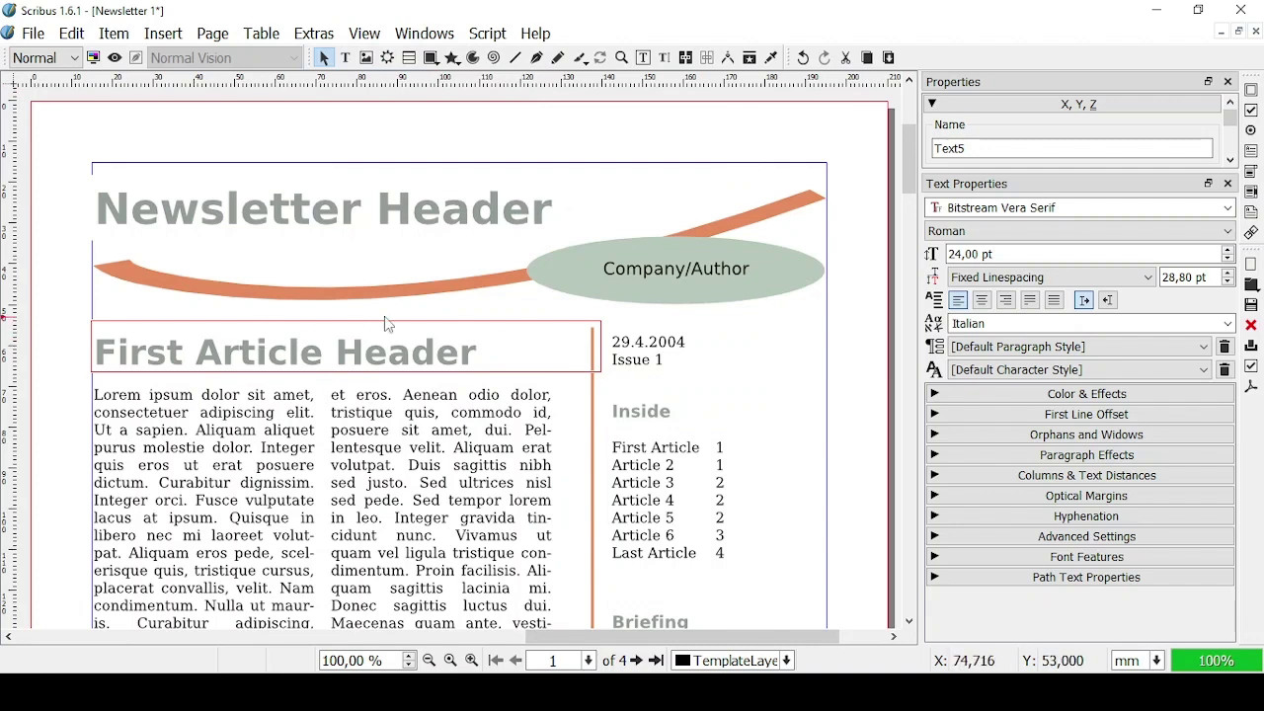
- Turn on Preview Mode to view the newsletter page as it will print
{"action": "left_click", "coordinate": [115, 59]}
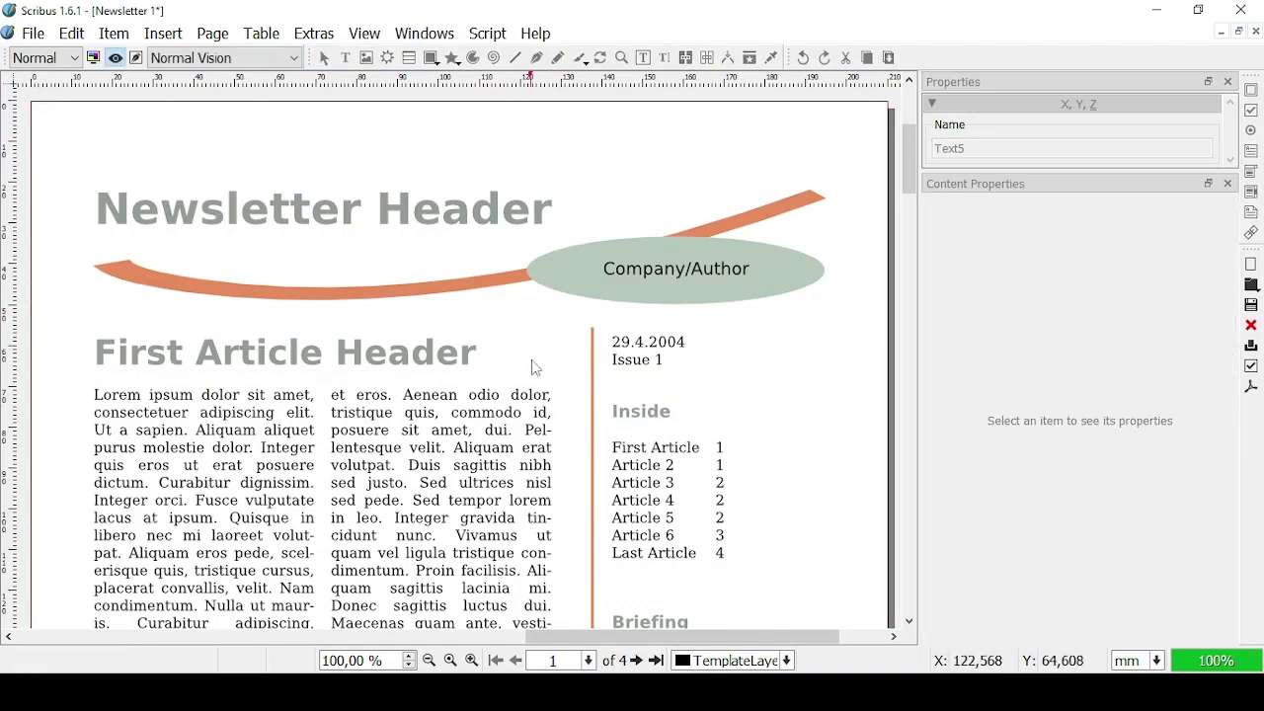
{"action": "scroll", "coordinate": [437, 249], "scroll_direction": "down", "scroll_amount": 3}
{"action": "scroll", "coordinate": [437, 248], "scroll_direction": "down", "scroll_amount": 8}
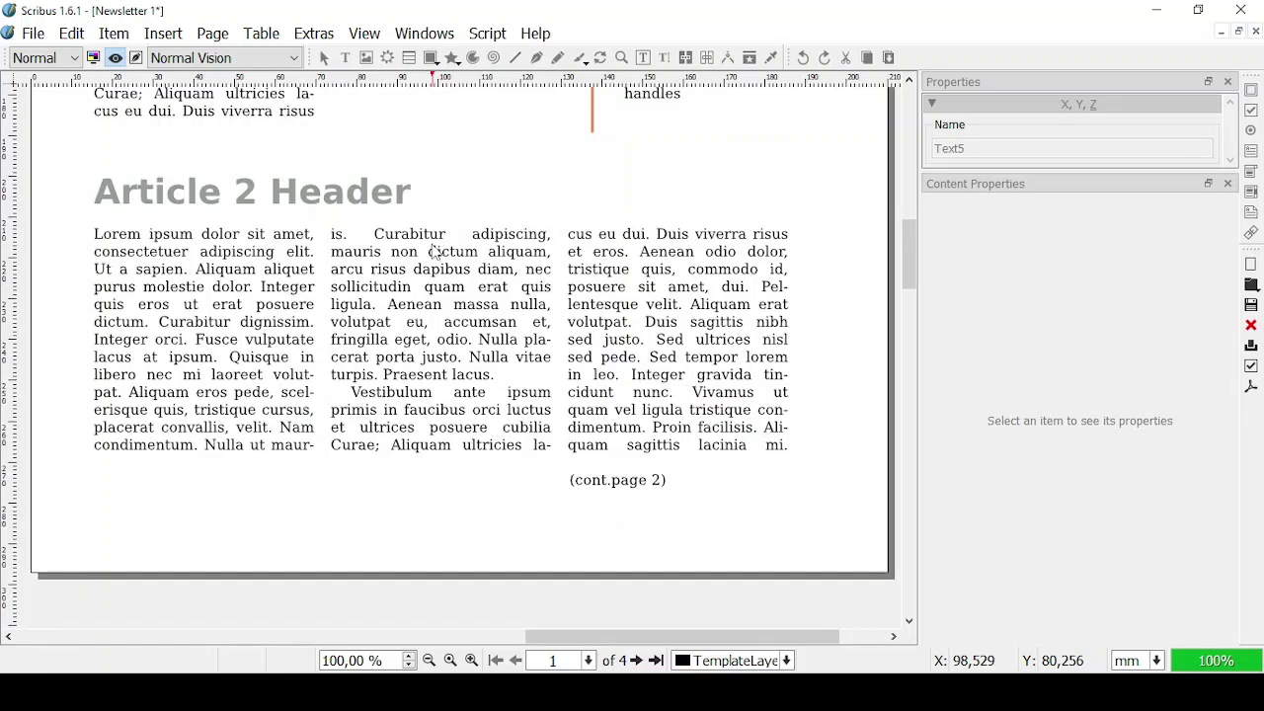
{"action": "scroll", "coordinate": [444, 237], "scroll_direction": "up", "scroll_amount": 4}
{"action": "scroll", "coordinate": [445, 236], "scroll_direction": "up", "scroll_amount": 8}
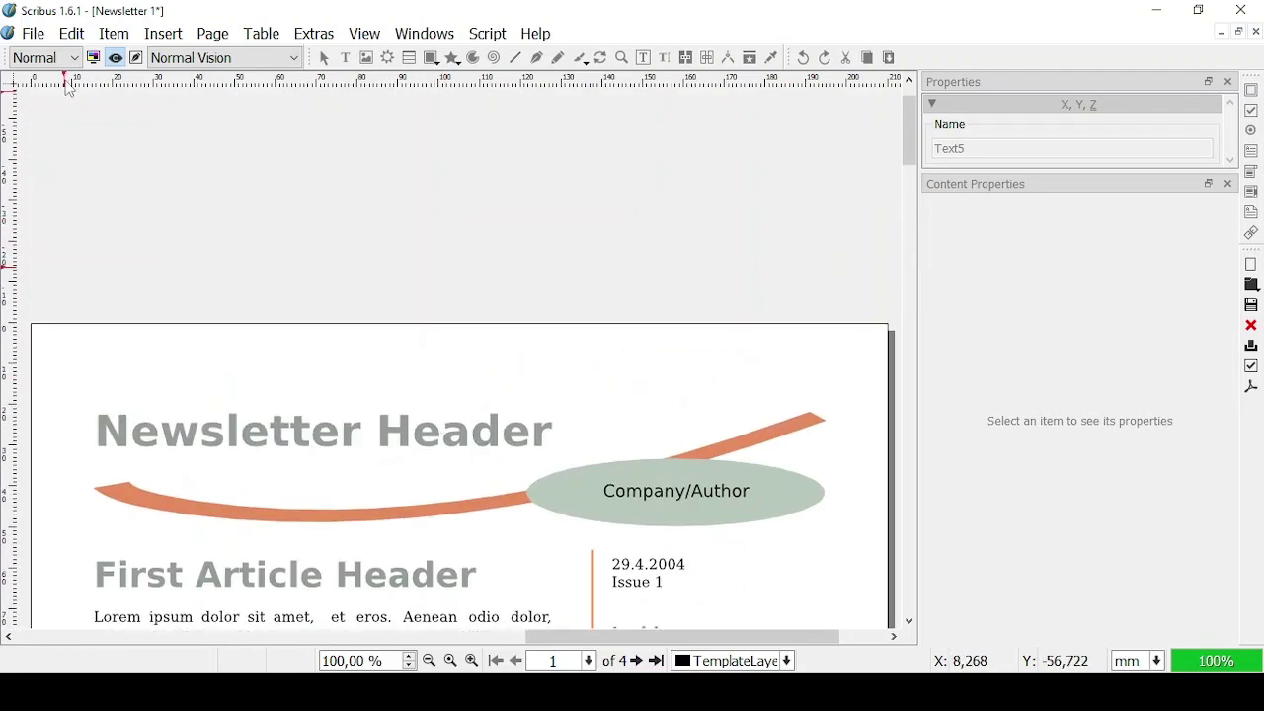
- Switch Preview Mode off so the newsletter returns to normal editing view with margins
{"action": "scroll", "coordinate": [132, 129], "scroll_direction": "down", "scroll_amount": 1}
{"action": "left_click", "coordinate": [116, 58]}
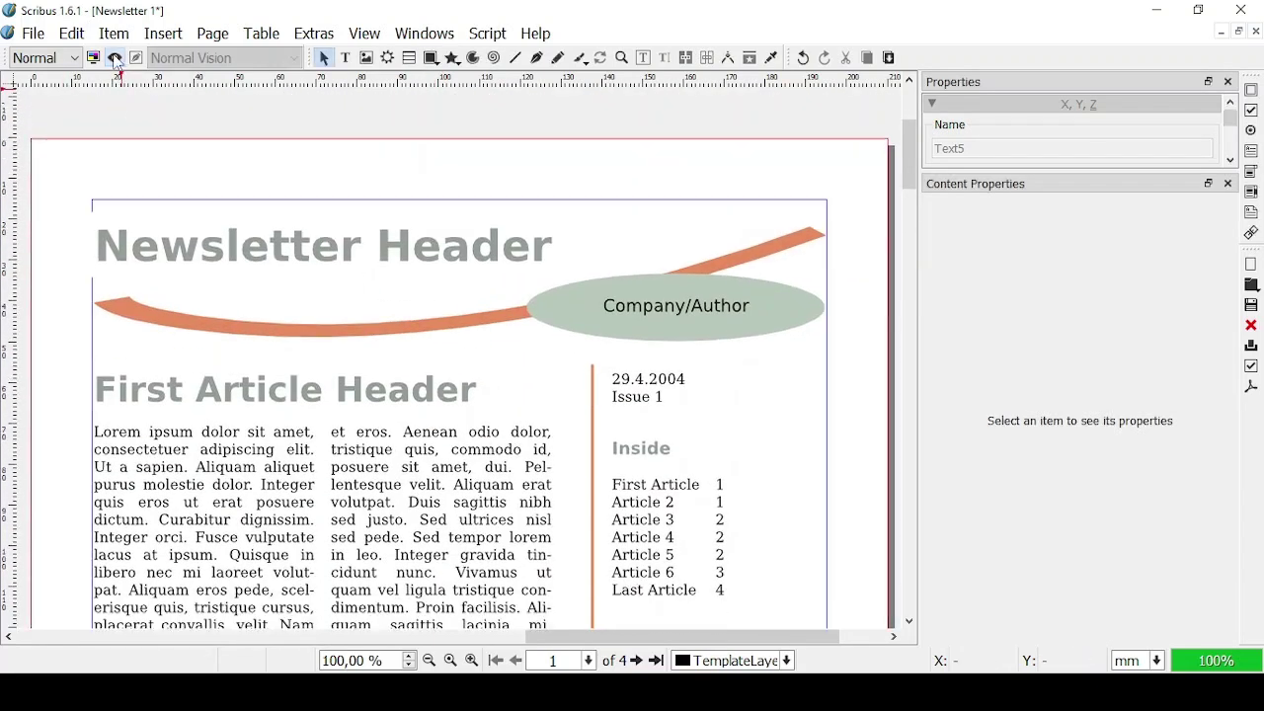